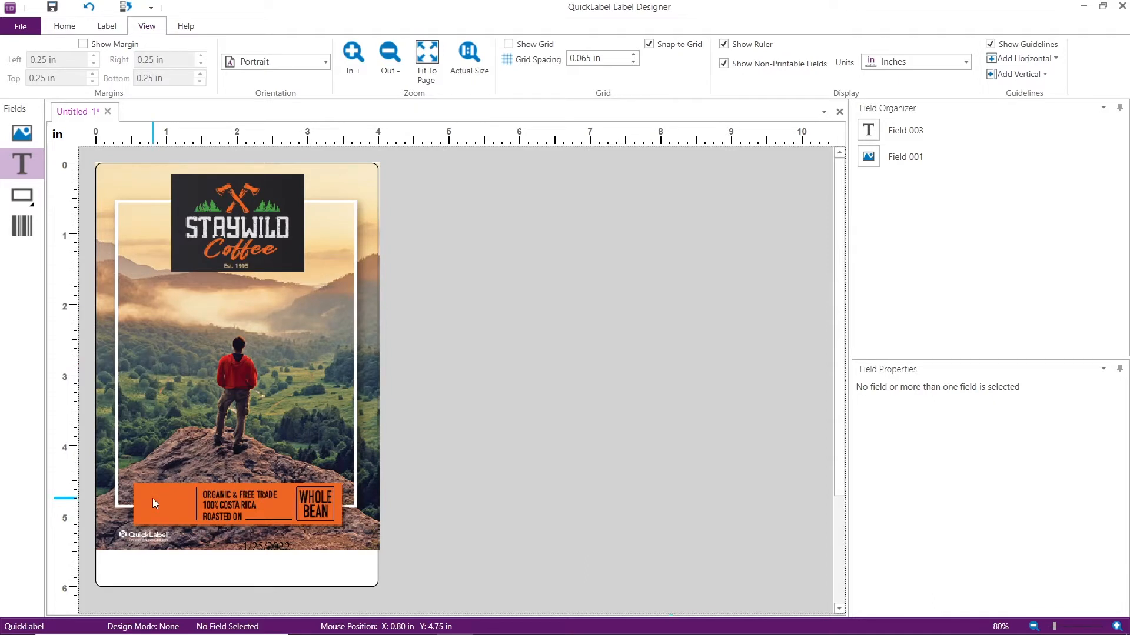
# Add a text field at the left end of the orange banner and make it Prompted Text with the message "ENTER ROAST TYPE"
pyautogui.click(153, 503)
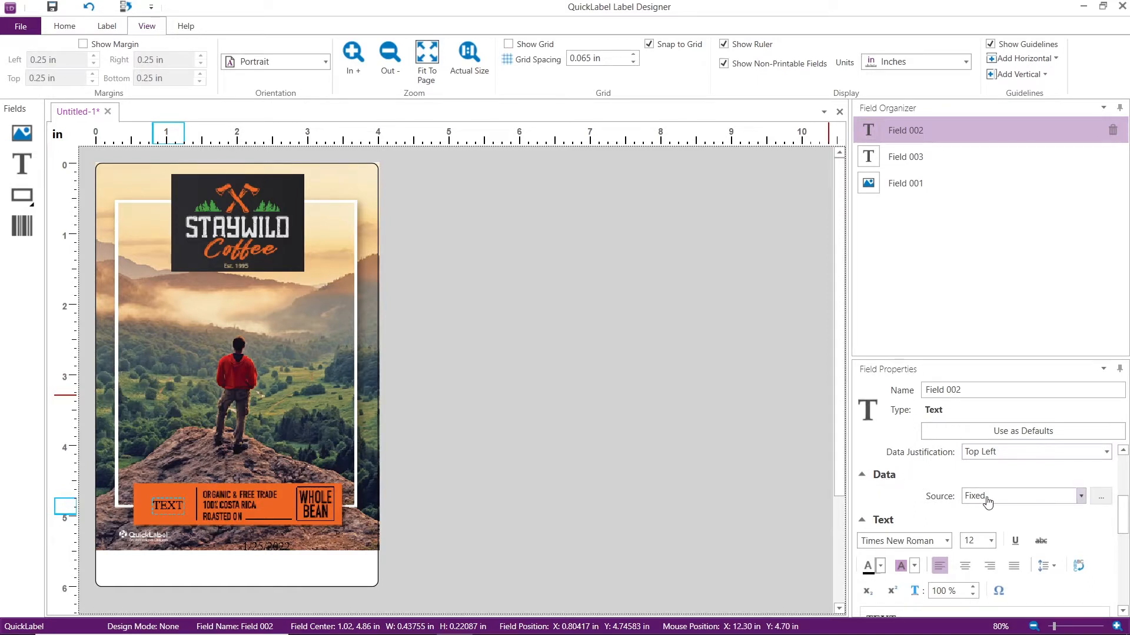
pyautogui.click(1081, 498)
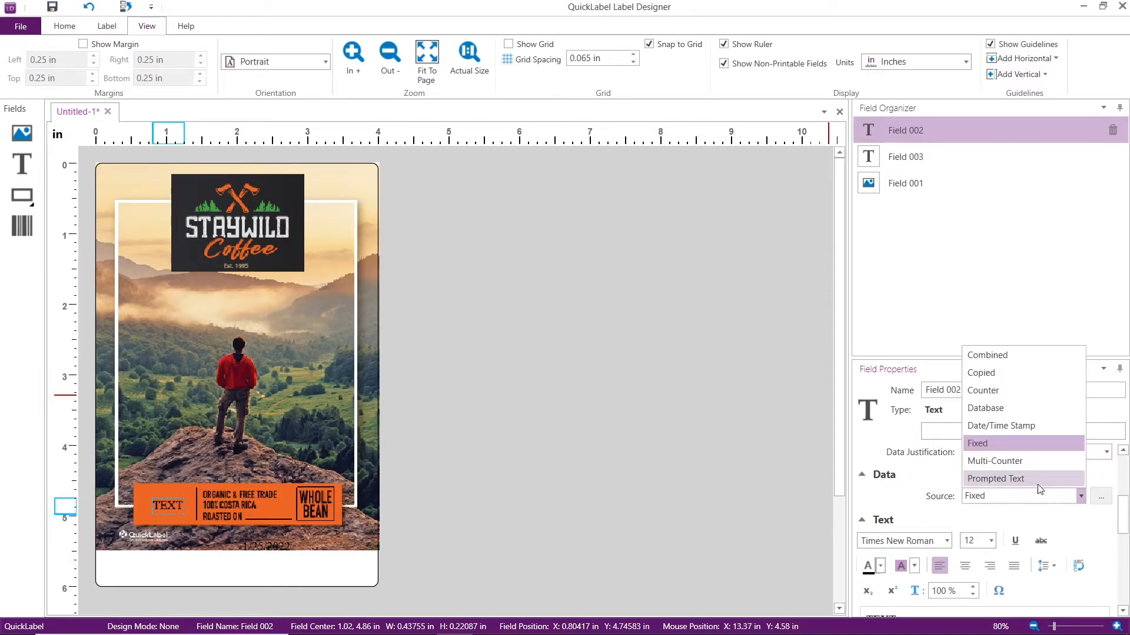
pyautogui.click(1036, 480)
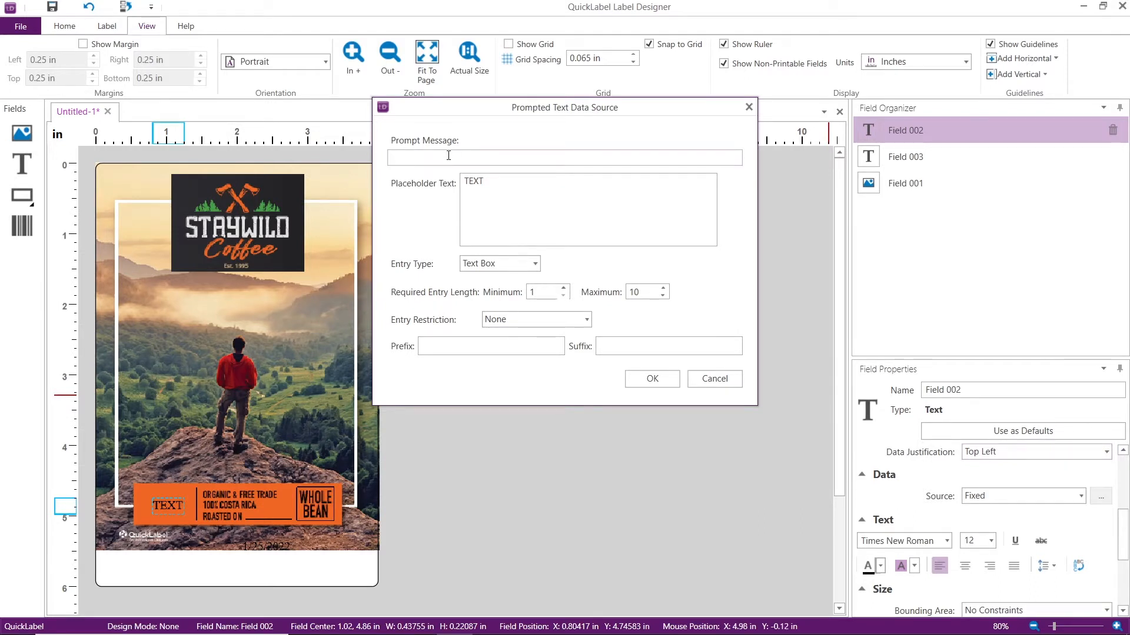
pyautogui.write('R ROAST TYPE')
# Make the roast prompt Multiple Choice with the options LIGHT ROAST, MEDIUM ROAST and DARKROAST, and apply the data source
pyautogui.click(533, 265)
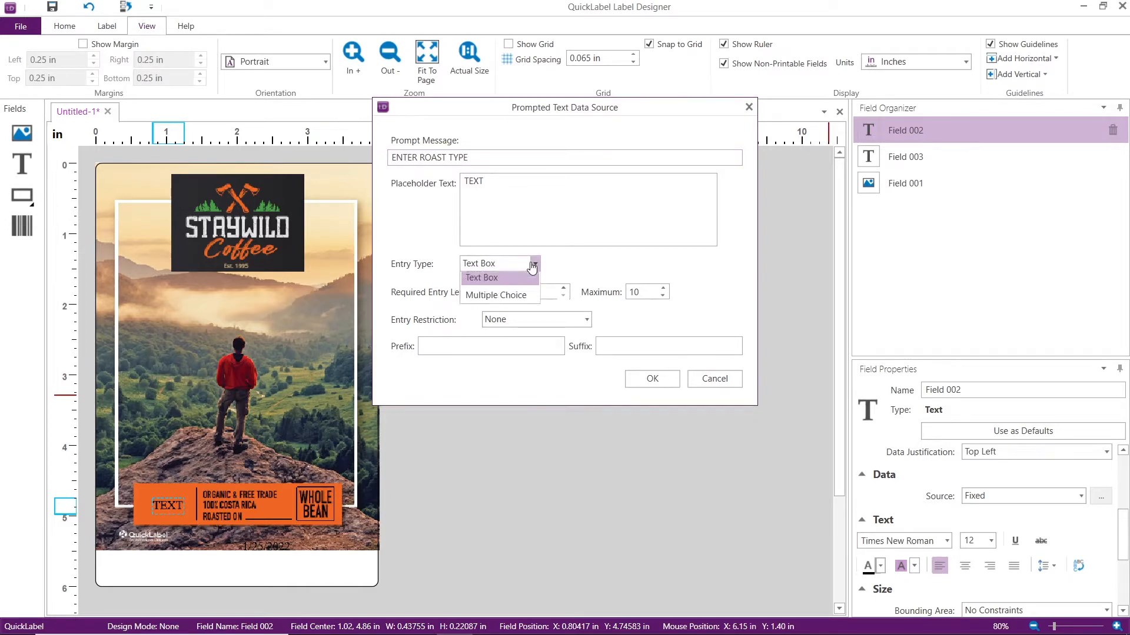
pyautogui.click(518, 300)
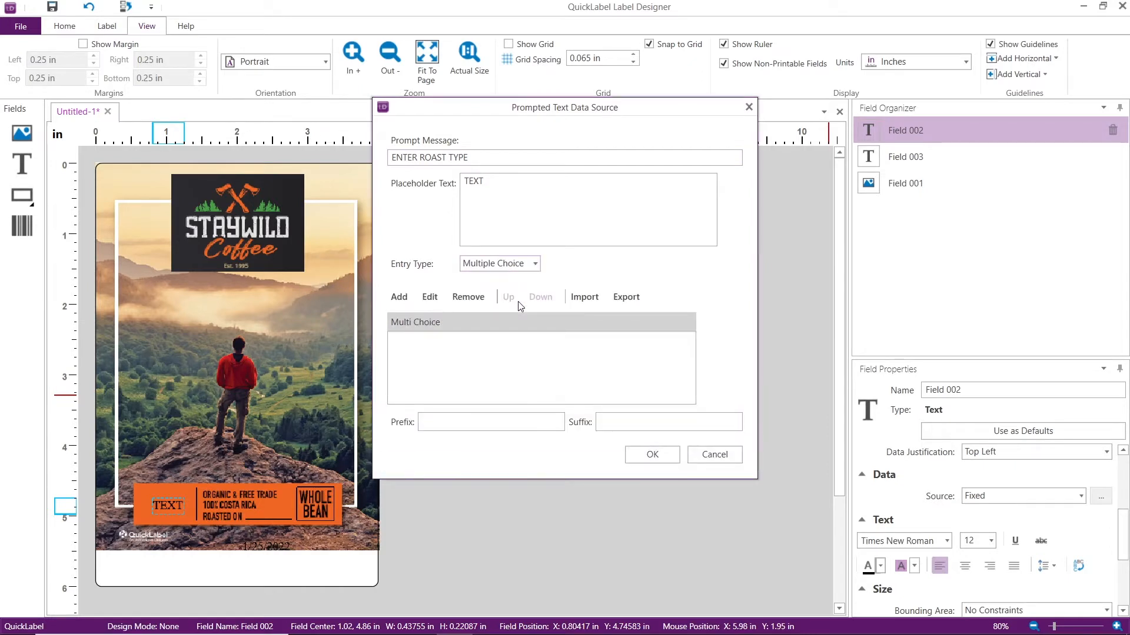
pyautogui.click(401, 299)
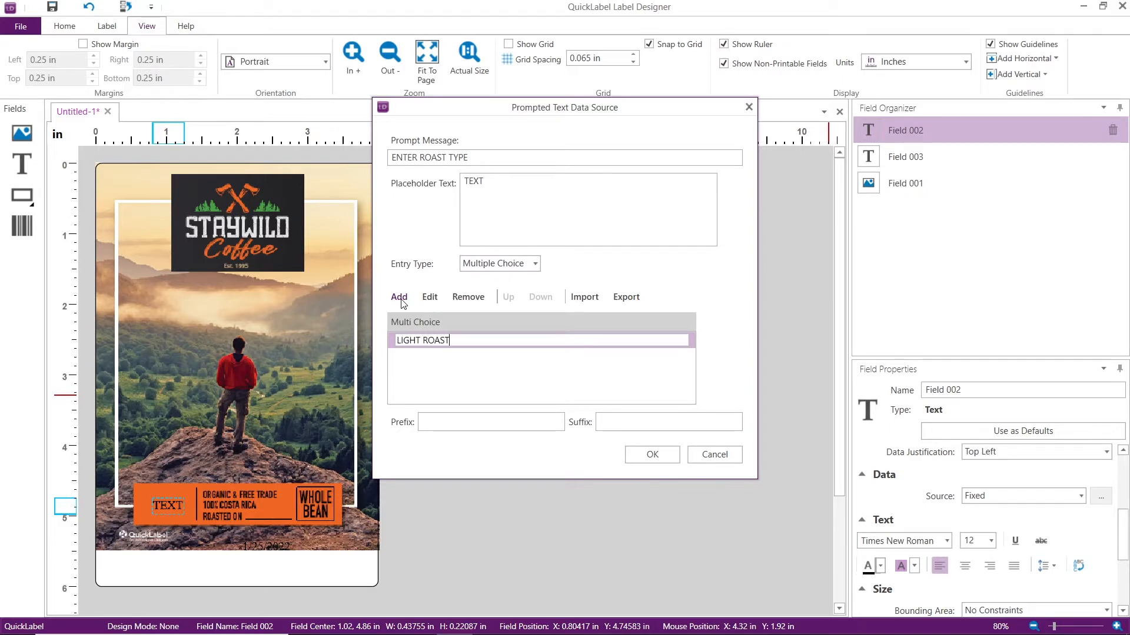
pyautogui.write('LIGHT ROAST')
pyautogui.click(400, 300)
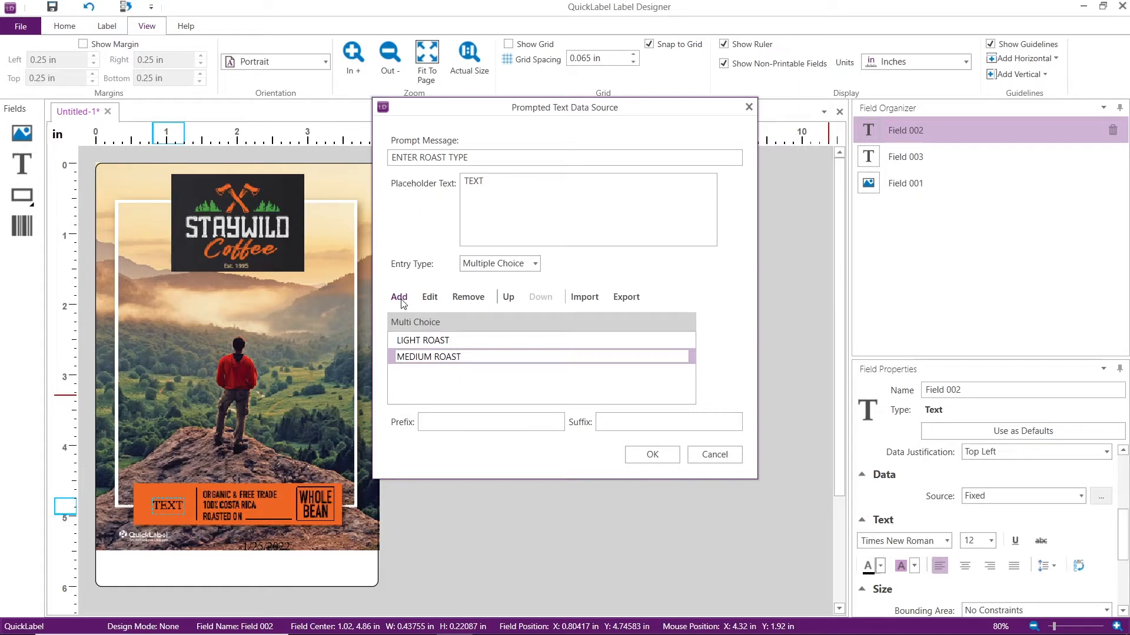
pyautogui.click(401, 299)
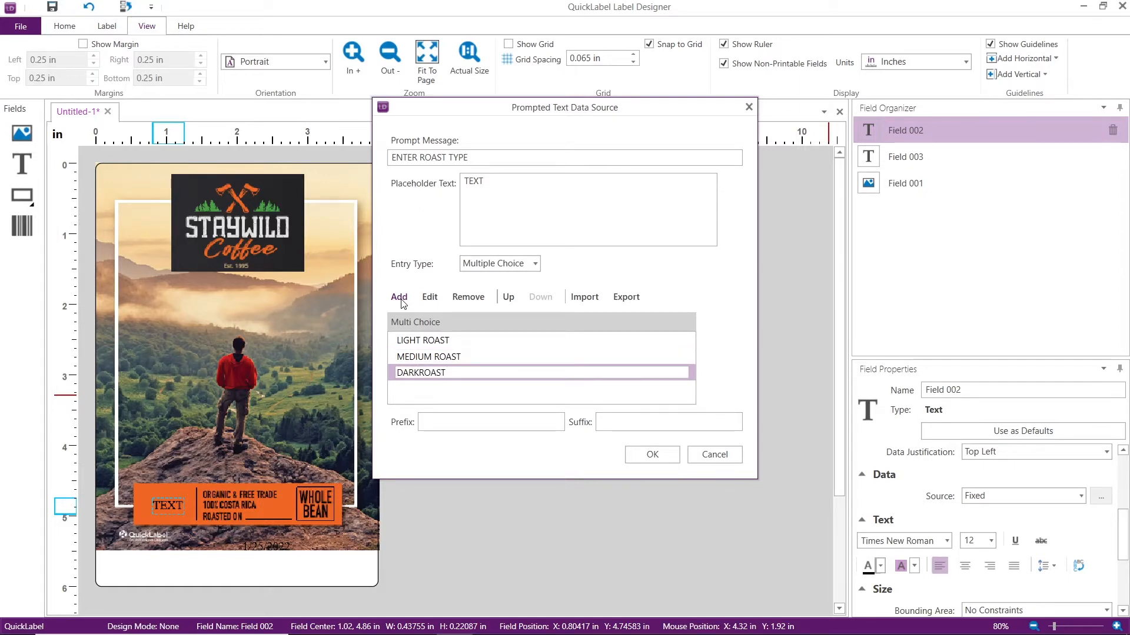
pyautogui.click(648, 453)
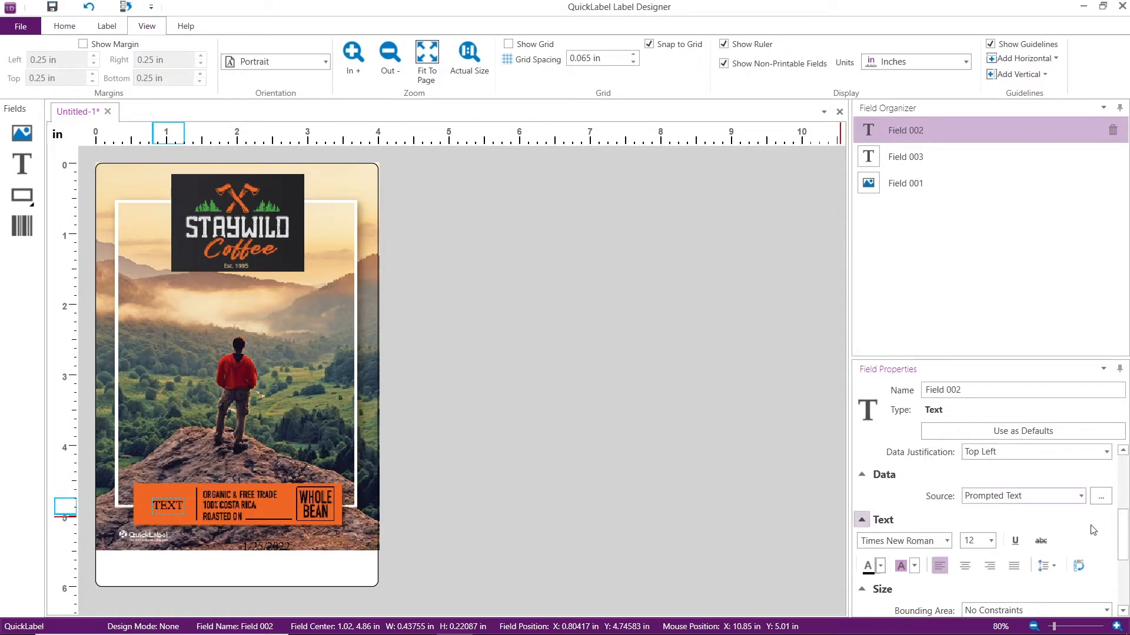
# Constrain the roast field's width and height and enlarge it to about 0.98 by 0.46 in over the banner's left section
pyautogui.moveTo(1119, 531); pyautogui.dragTo(1116, 566)
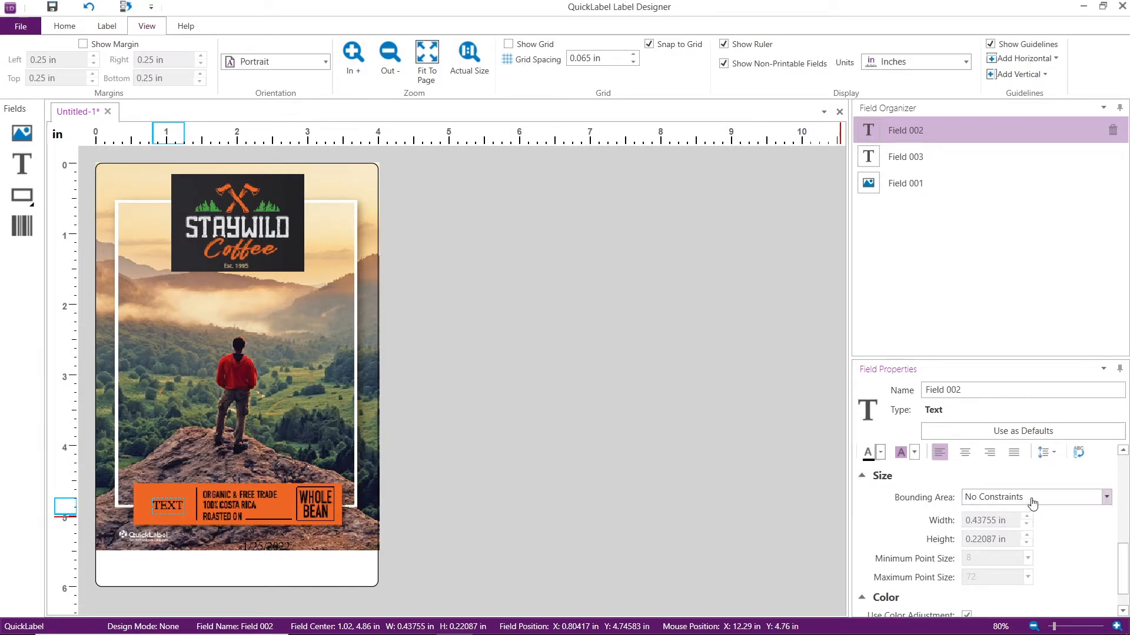
pyautogui.click(1106, 498)
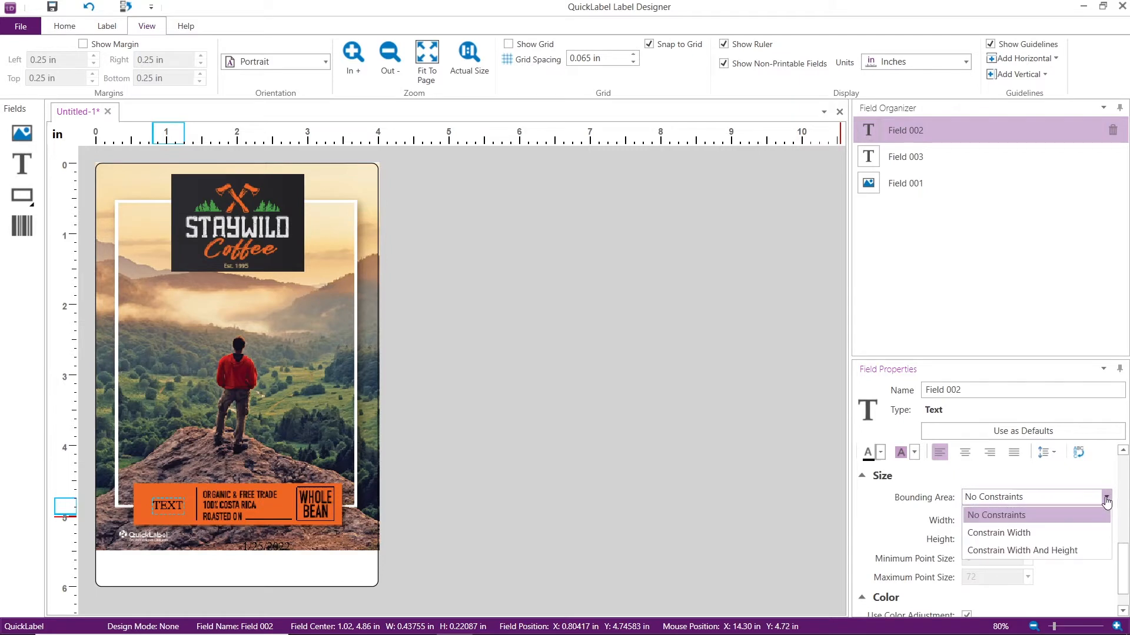
pyautogui.click(1093, 550)
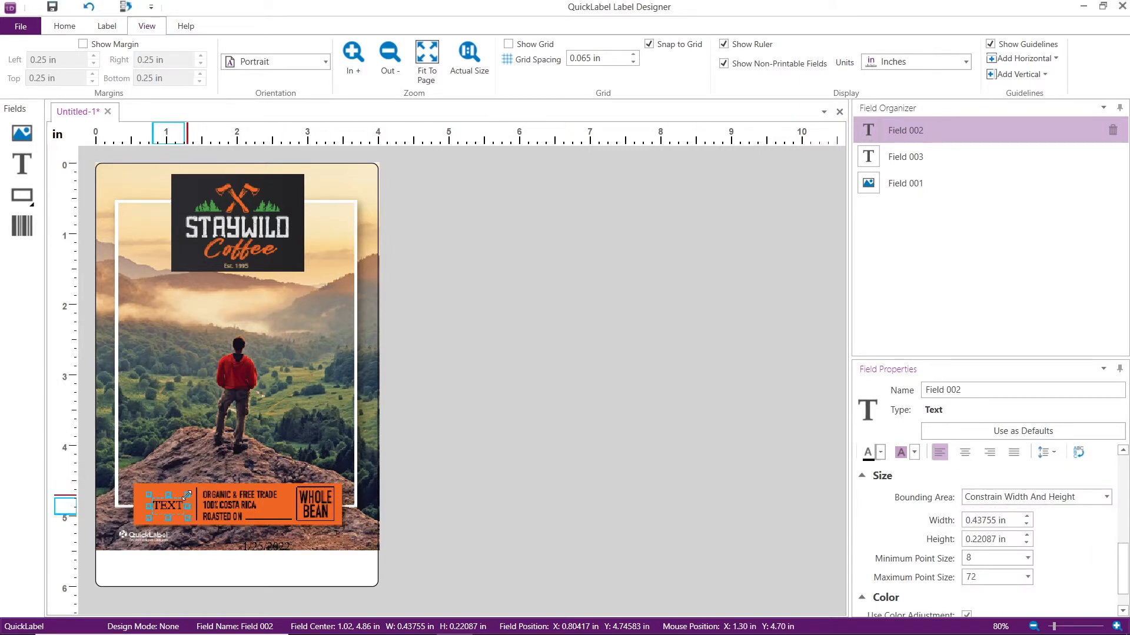
pyautogui.moveTo(186, 495); pyautogui.dragTo(210, 486)
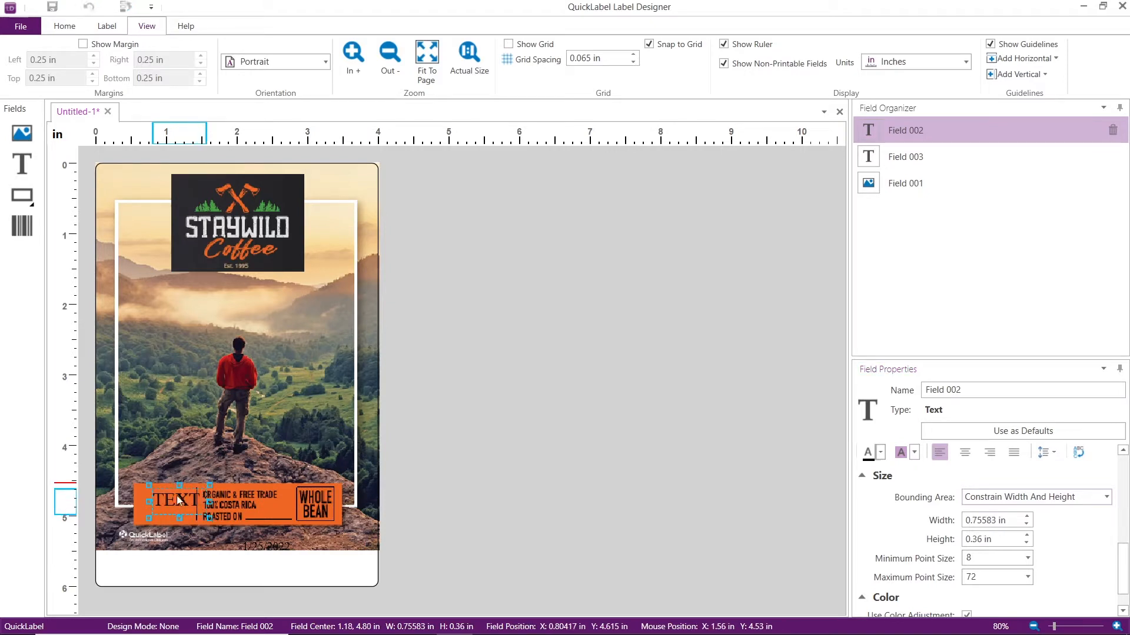
pyautogui.moveTo(149, 518)
pyautogui.mouseDown()
pyautogui.moveTo(134, 525)
pyautogui.moveTo(165, 509)
pyautogui.mouseUp()
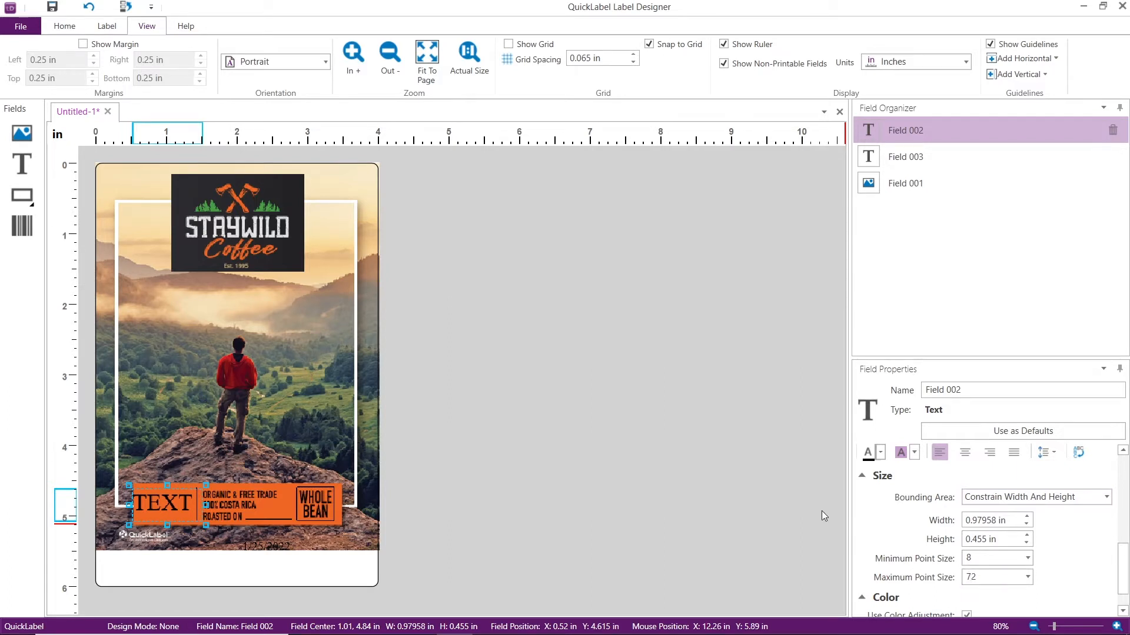
# Add a text field on the banner and align it over the blank line after "ROASTED ON"
pyautogui.click(267, 507)
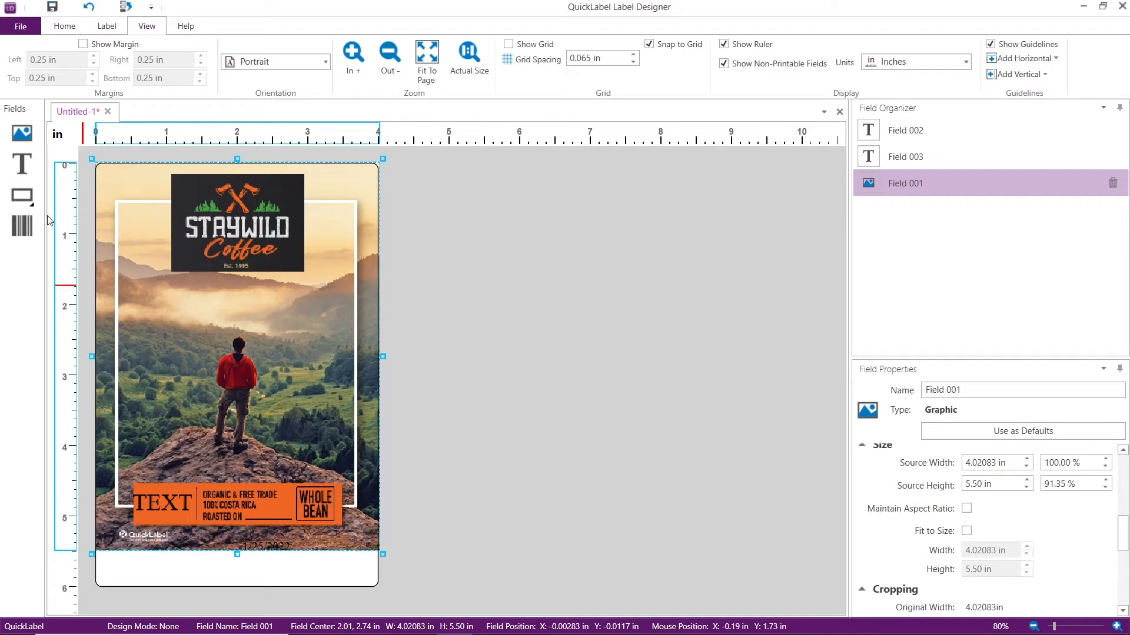
pyautogui.click(24, 167)
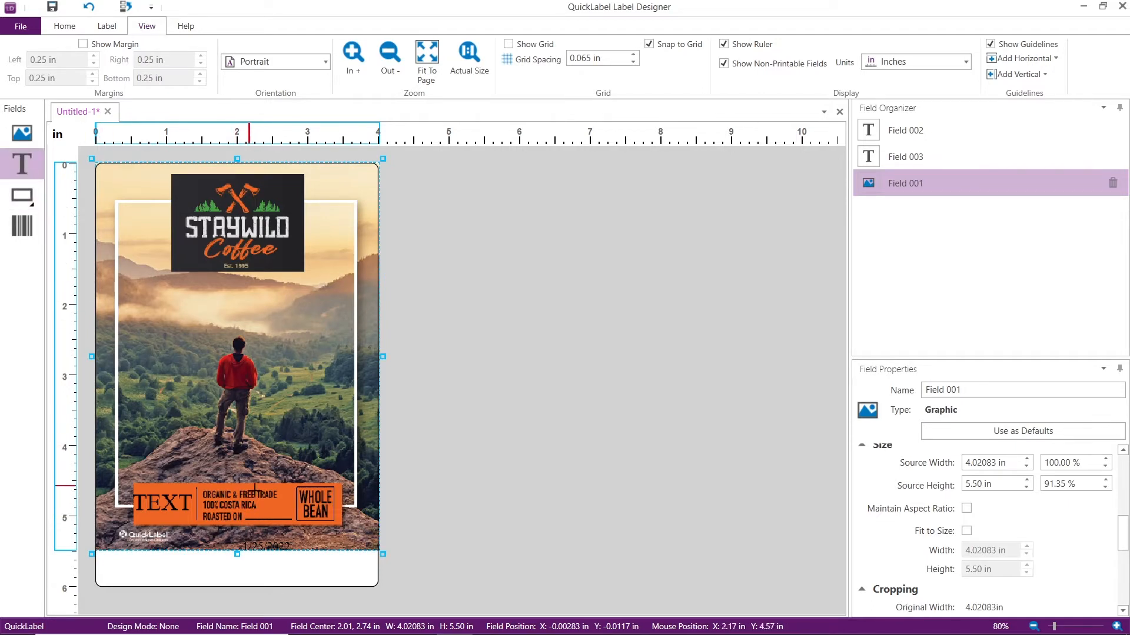
pyautogui.click(252, 512)
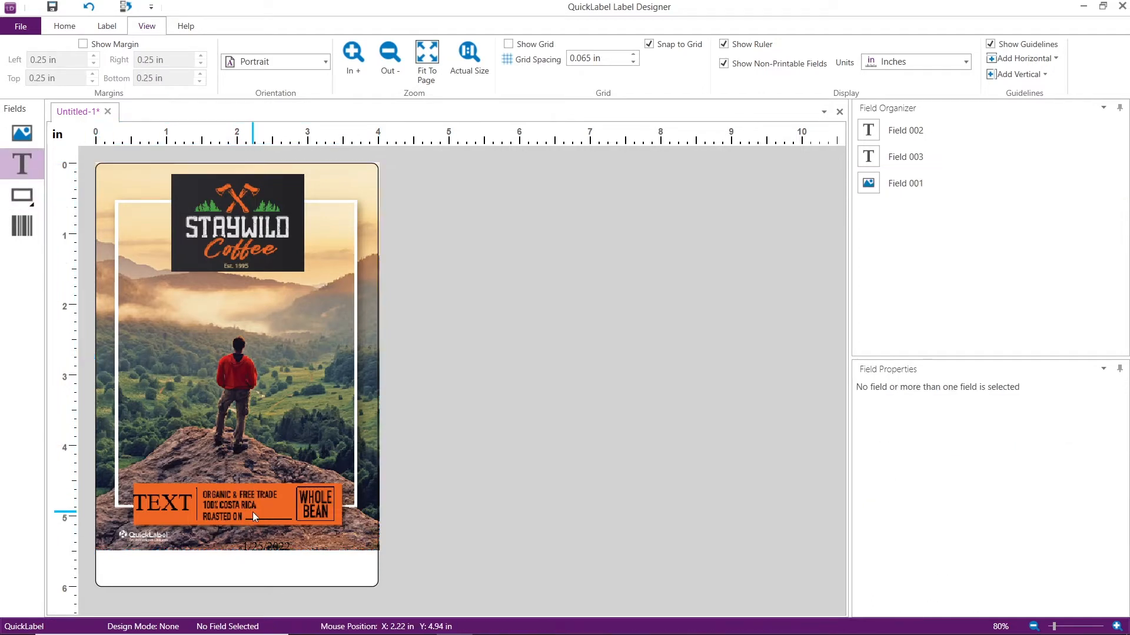
pyautogui.click(253, 512)
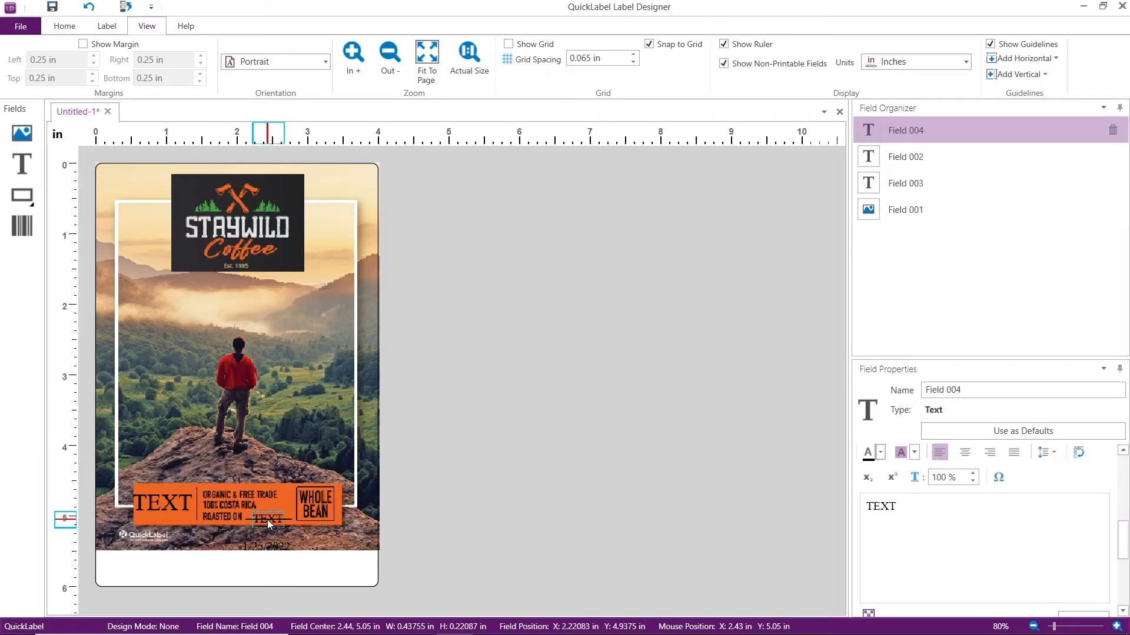
pyautogui.moveTo(267, 521); pyautogui.dragTo(262, 515)
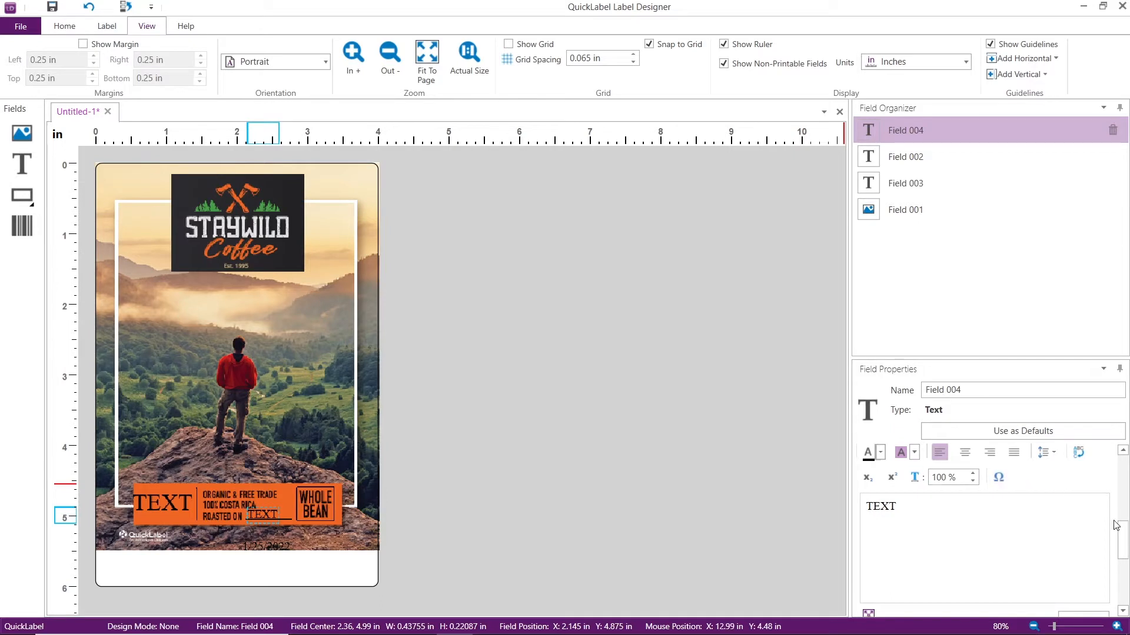
# Set the roasted-on field's source to a Date/Time Stamp of type Date in M/d/yyyy format
pyautogui.scroll(3, 1115, 517)
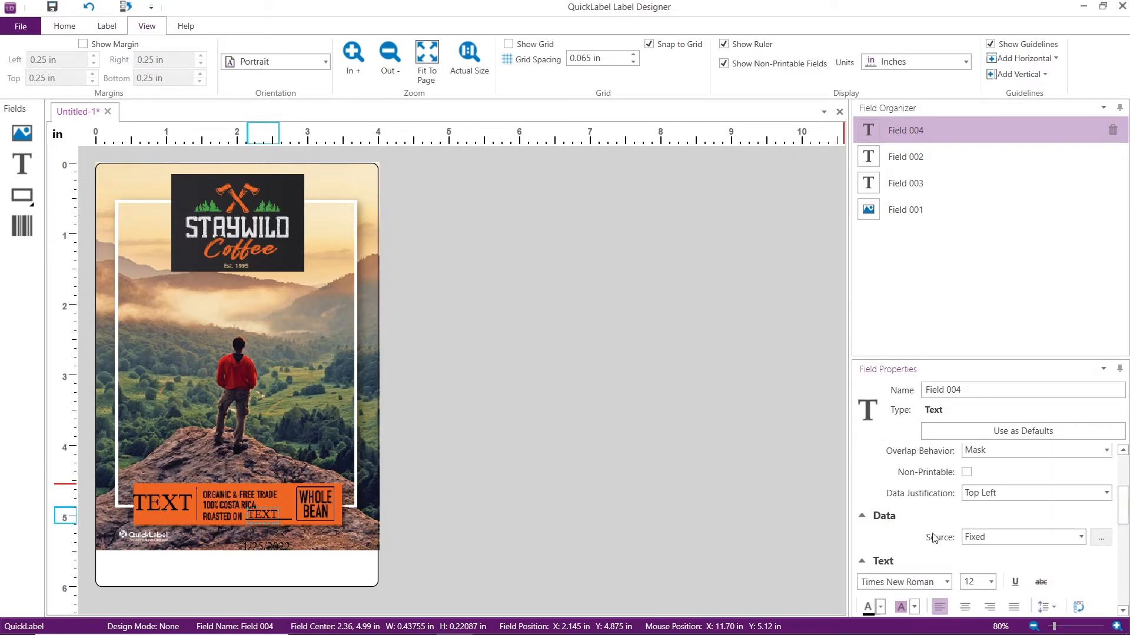
pyautogui.click(1080, 538)
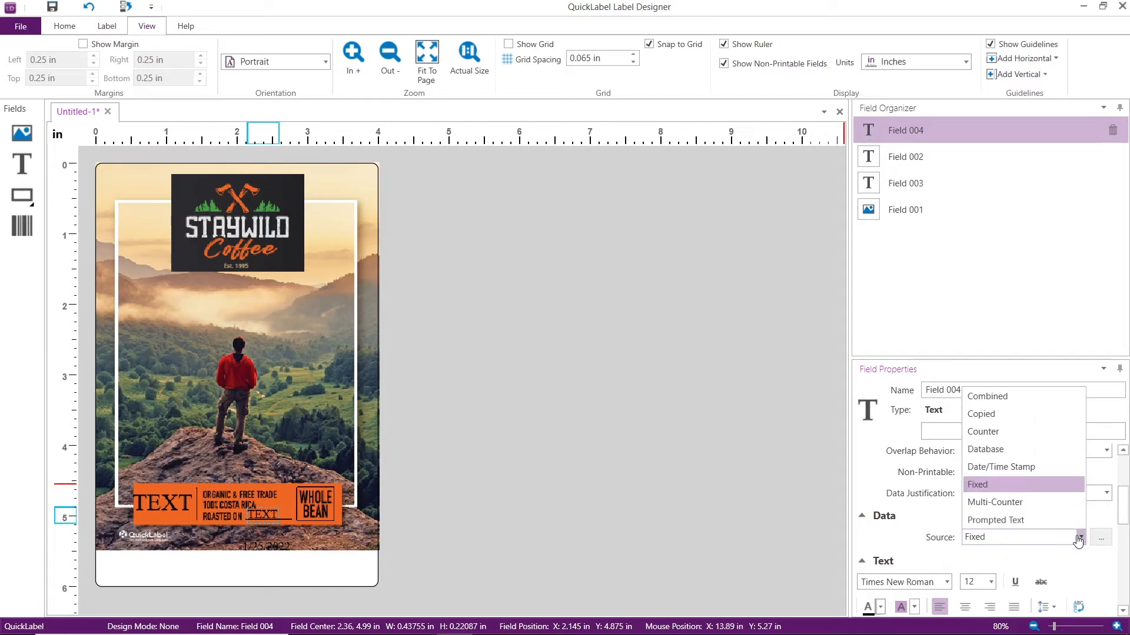
pyautogui.click(1050, 468)
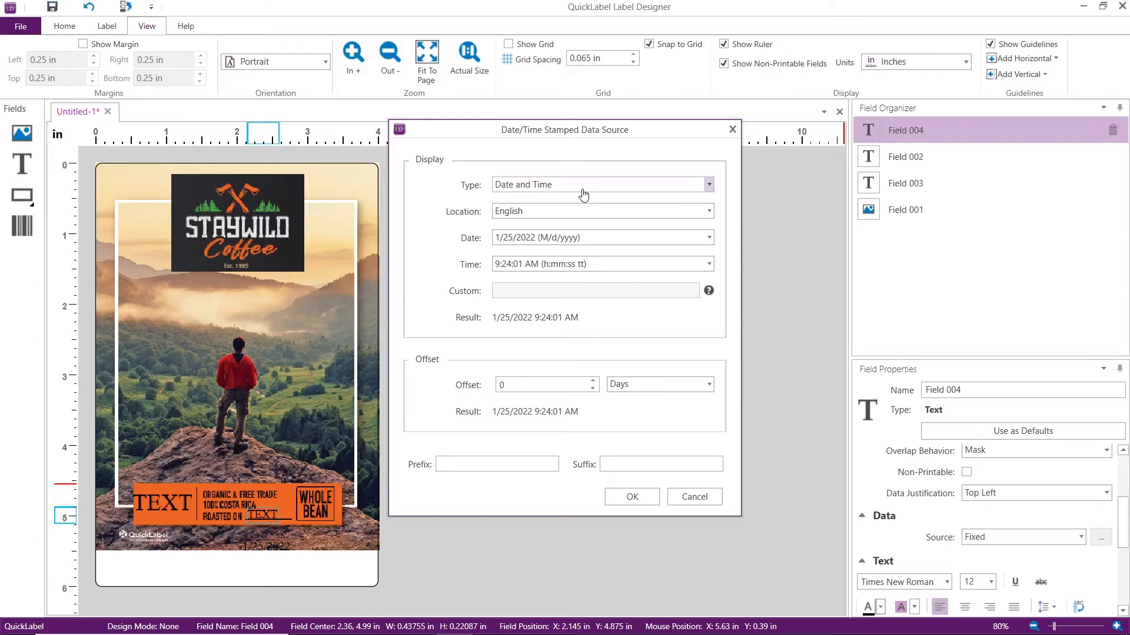
pyautogui.click(710, 186)
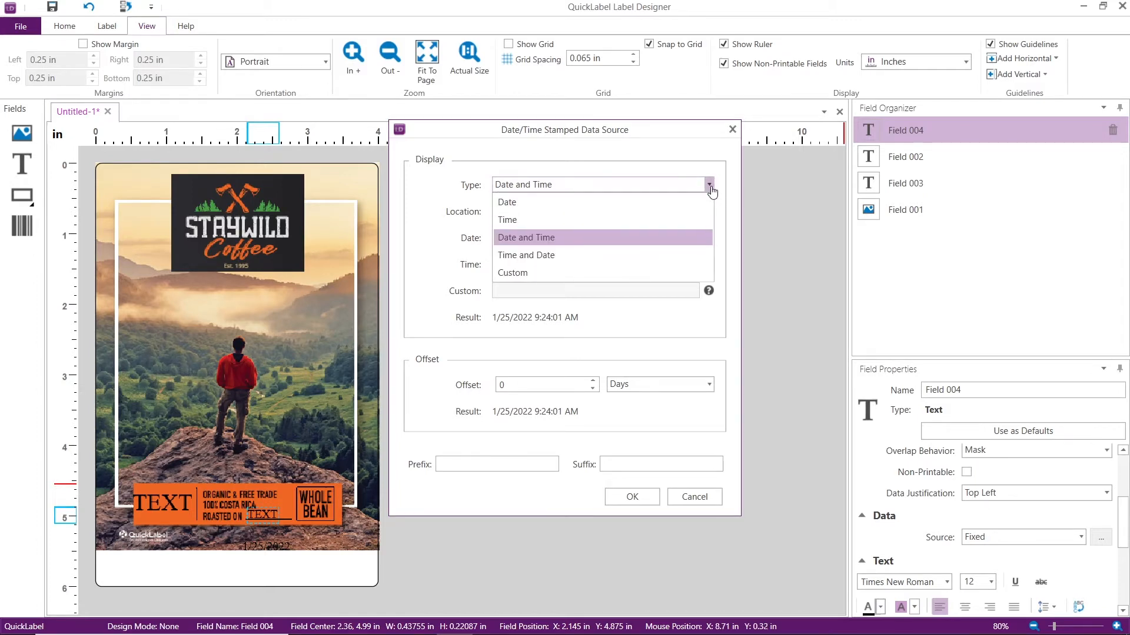
pyautogui.click(629, 204)
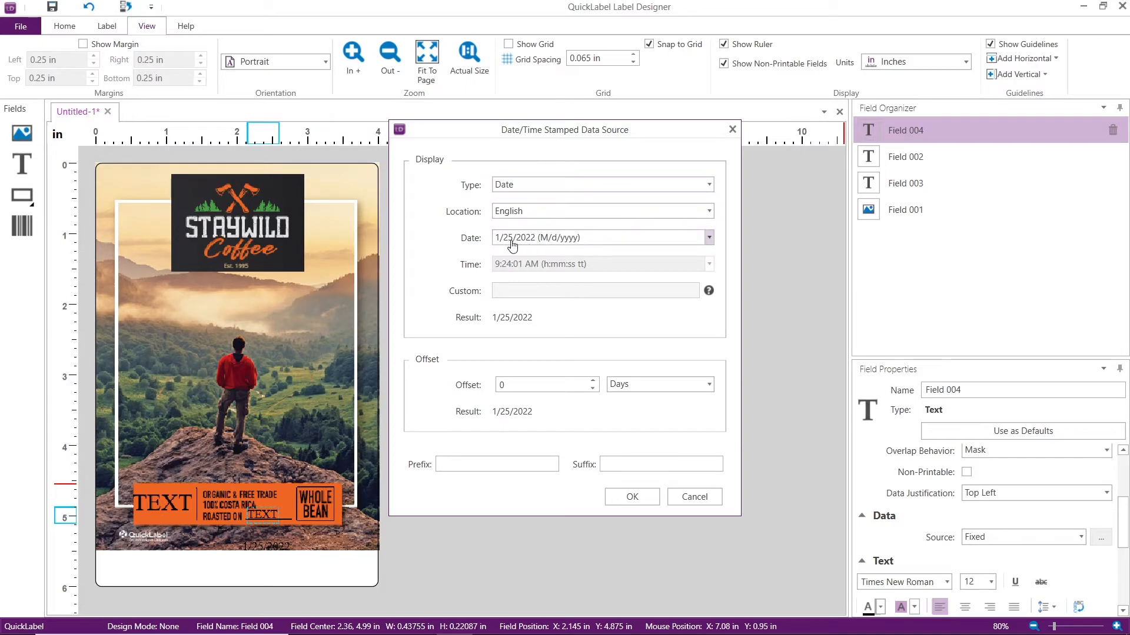
pyautogui.click(708, 239)
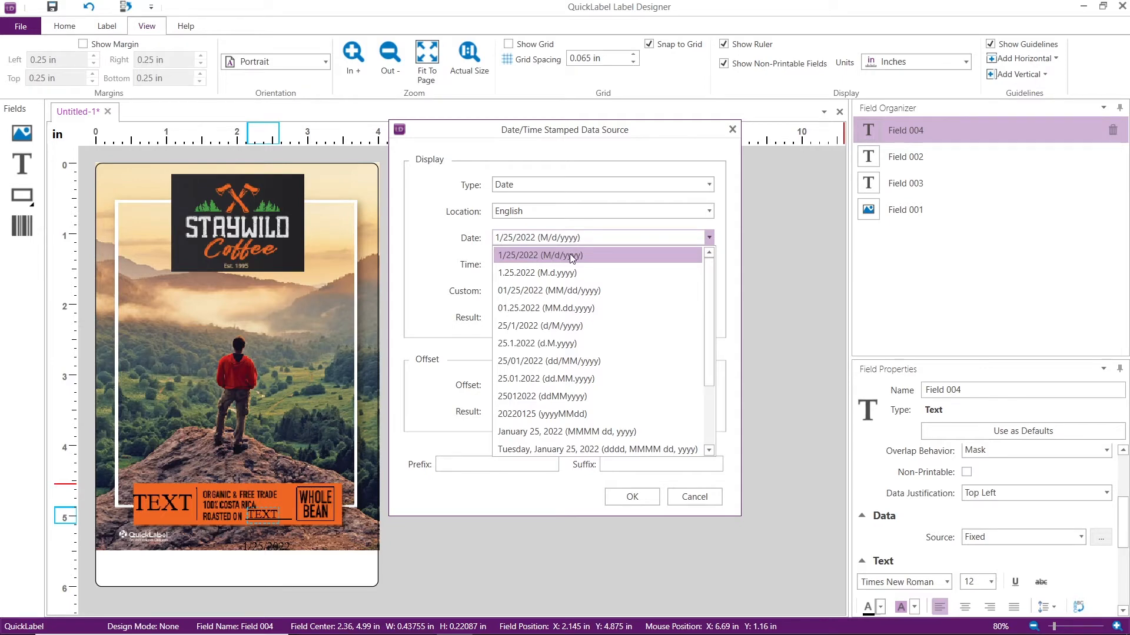
pyautogui.click(571, 255)
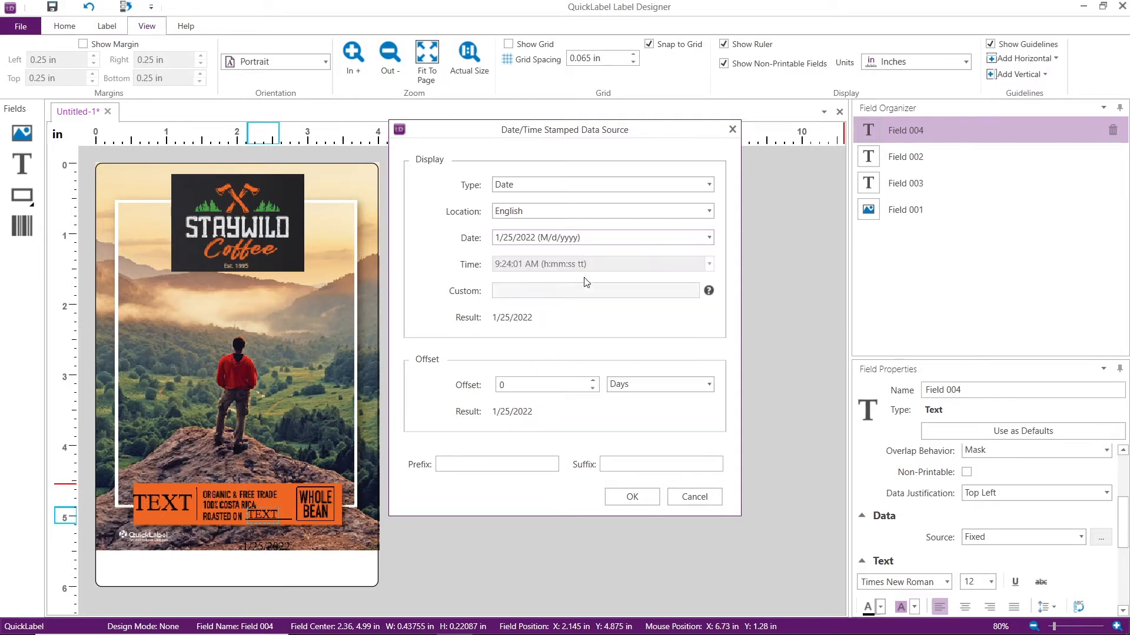
pyautogui.click(633, 497)
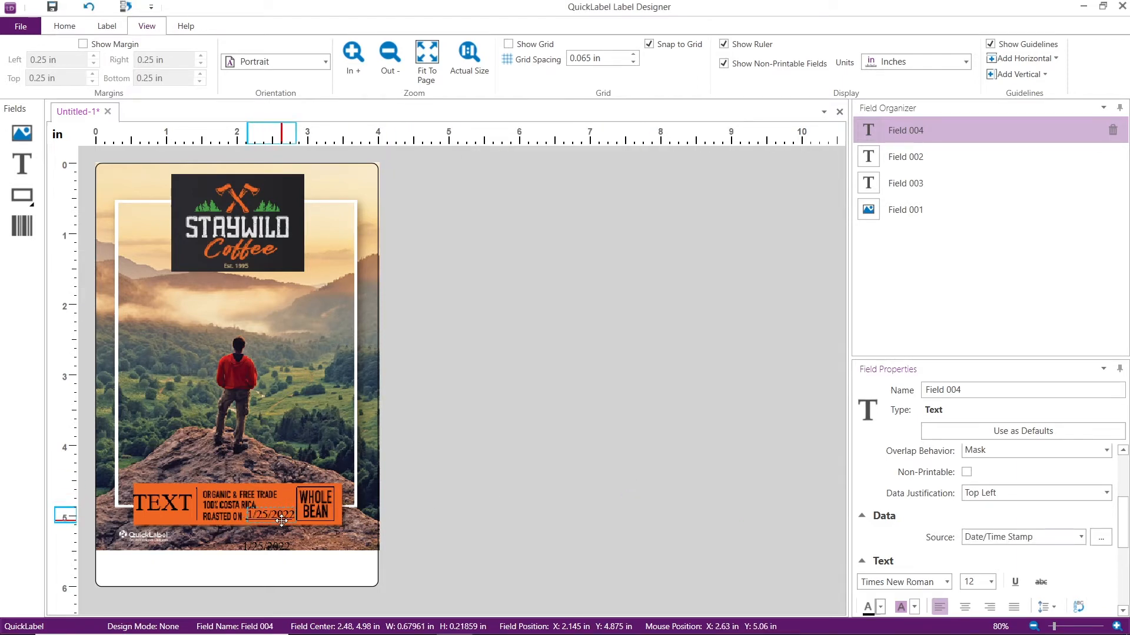
# Add a text field in the white strip below the picture, at about X 0.195 in, Y 5.59 in
pyautogui.click(217, 572)
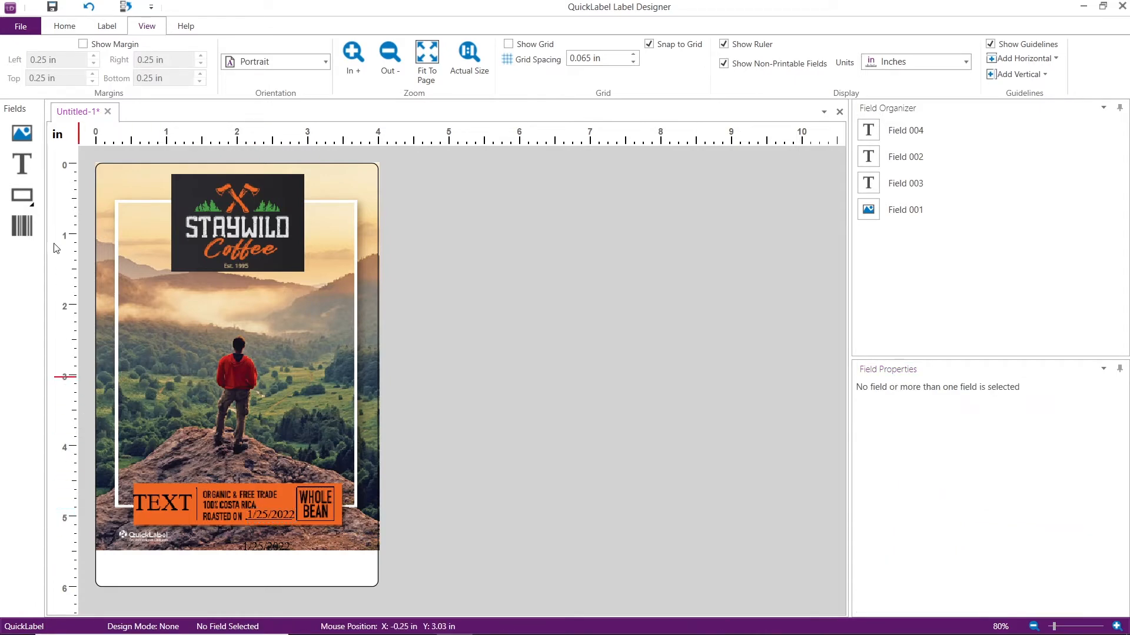
pyautogui.click(23, 166)
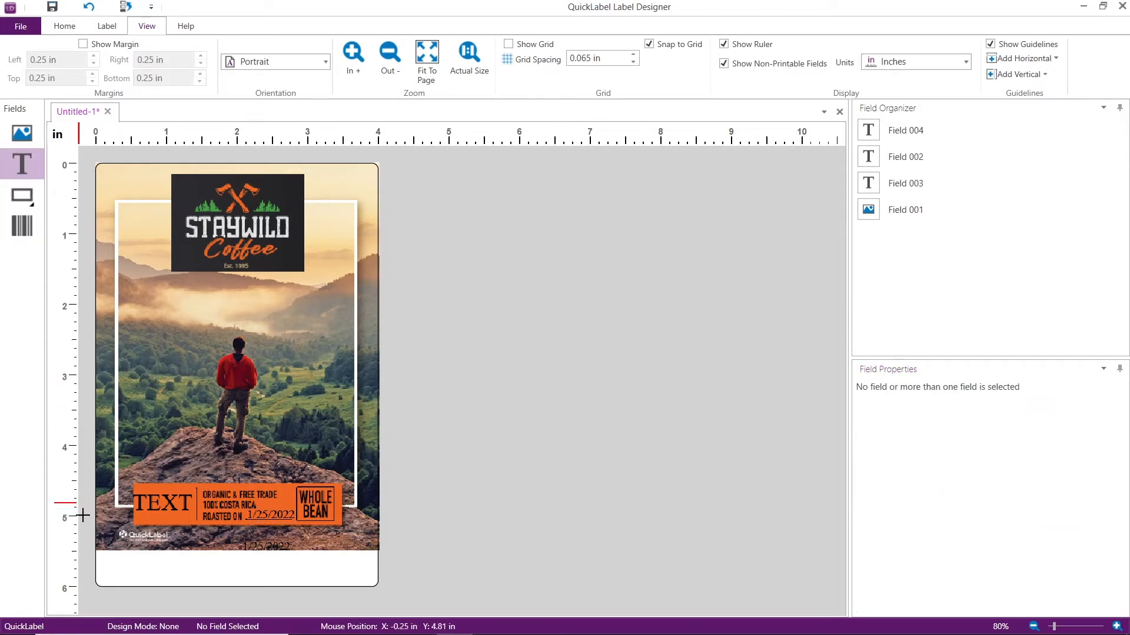
pyautogui.click(114, 575)
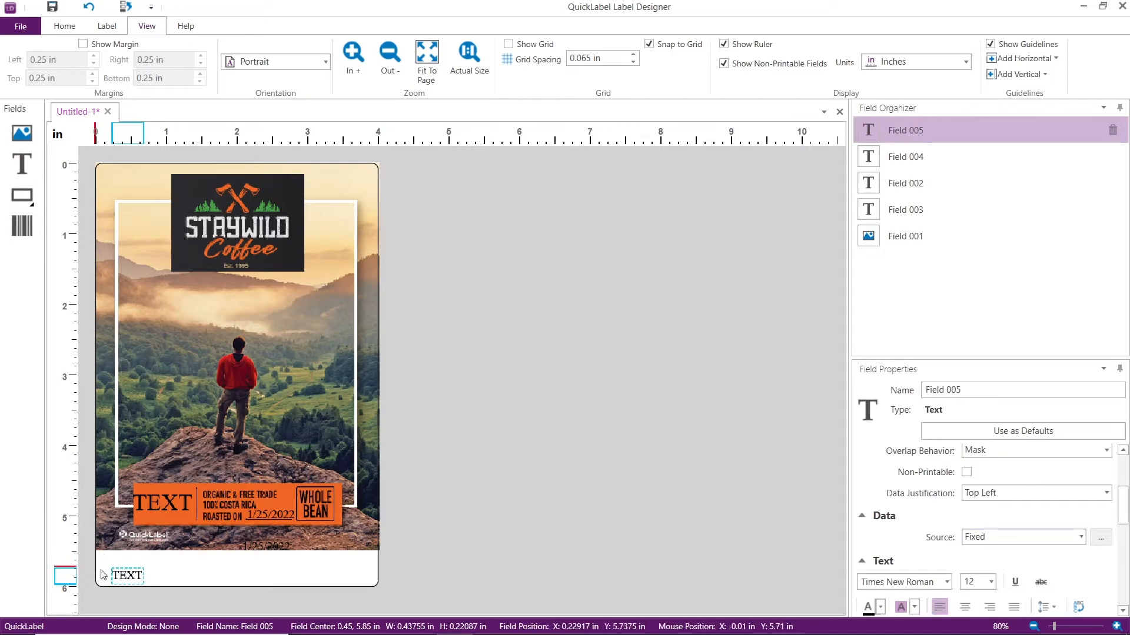
pyautogui.moveTo(132, 575); pyautogui.dragTo(128, 568)
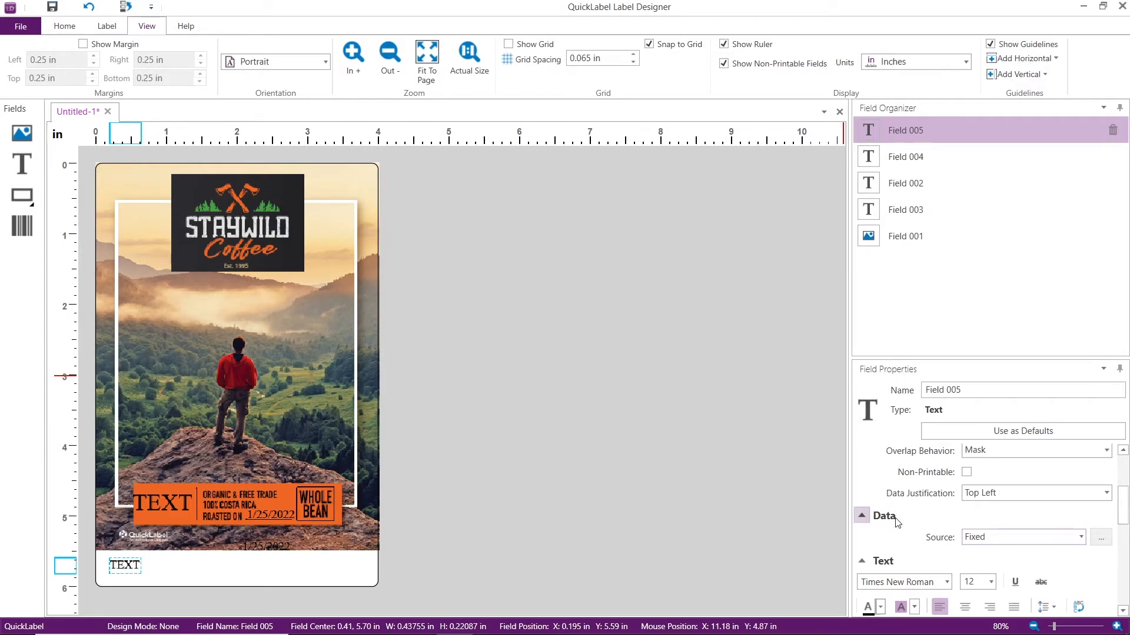
# Set the source of the new text field in the white strip to a Date/Time Stamp of type Date
pyautogui.click(1081, 537)
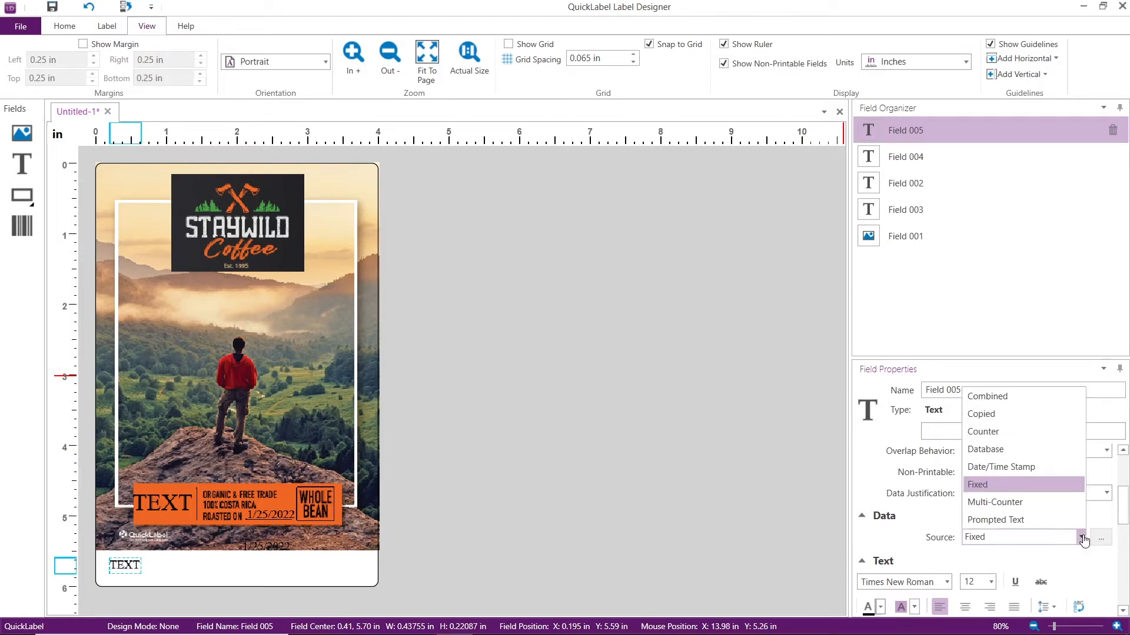
pyautogui.click(1059, 472)
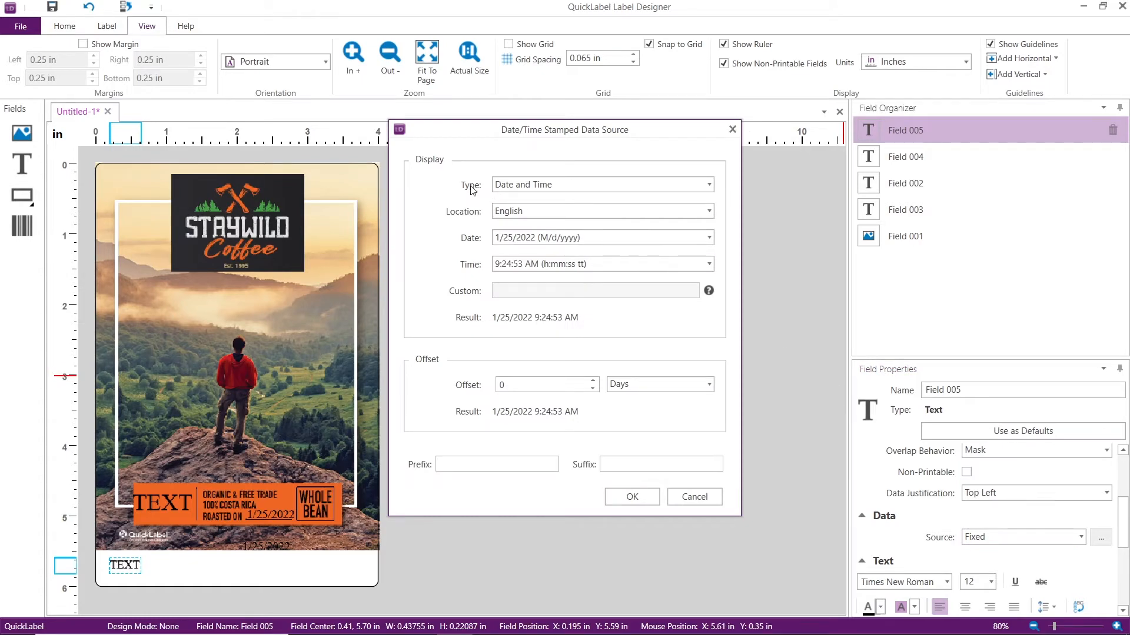
pyautogui.click(546, 187)
pyautogui.click(541, 203)
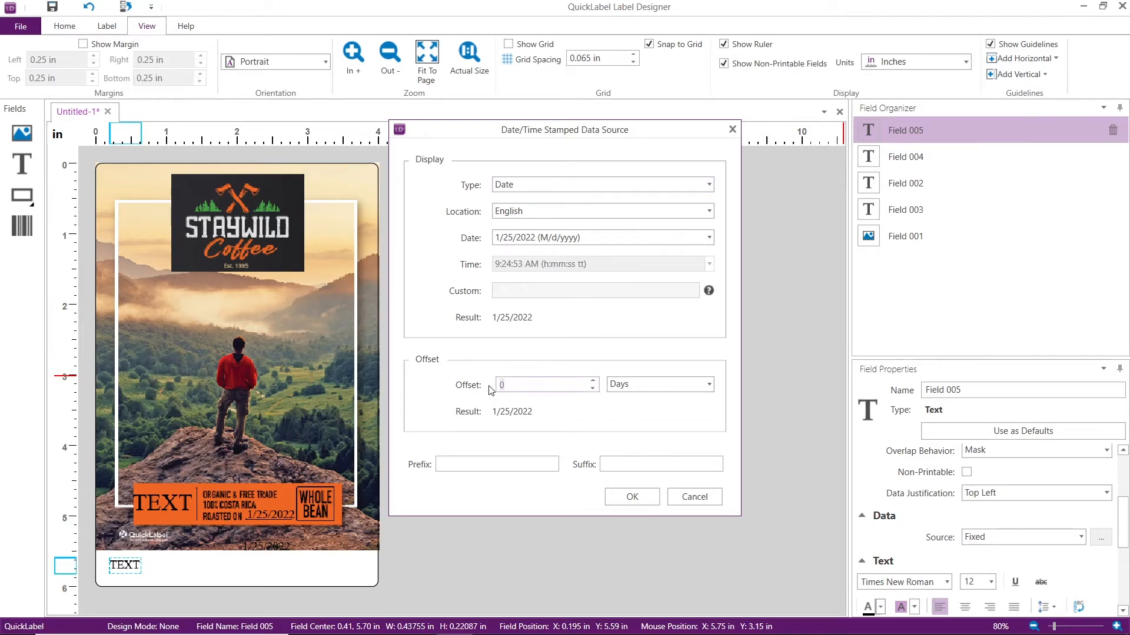
# Offset the date stamp by 2 years, give it the prefix "EXP:" and apply the data source
pyautogui.write('2')
pyautogui.click(709, 386)
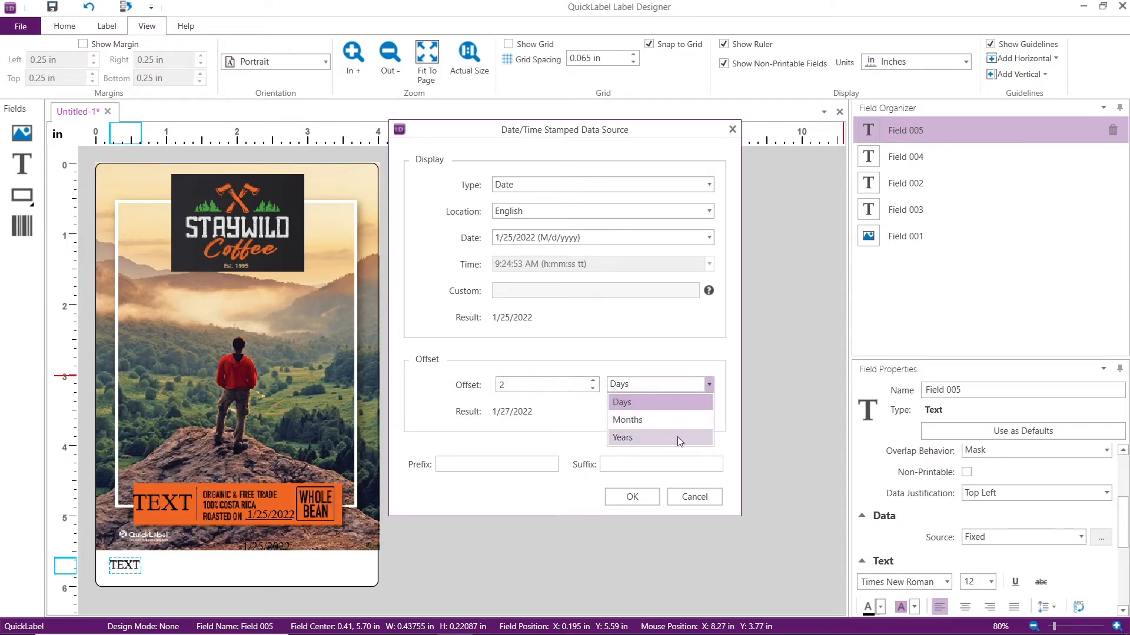
pyautogui.click(677, 437)
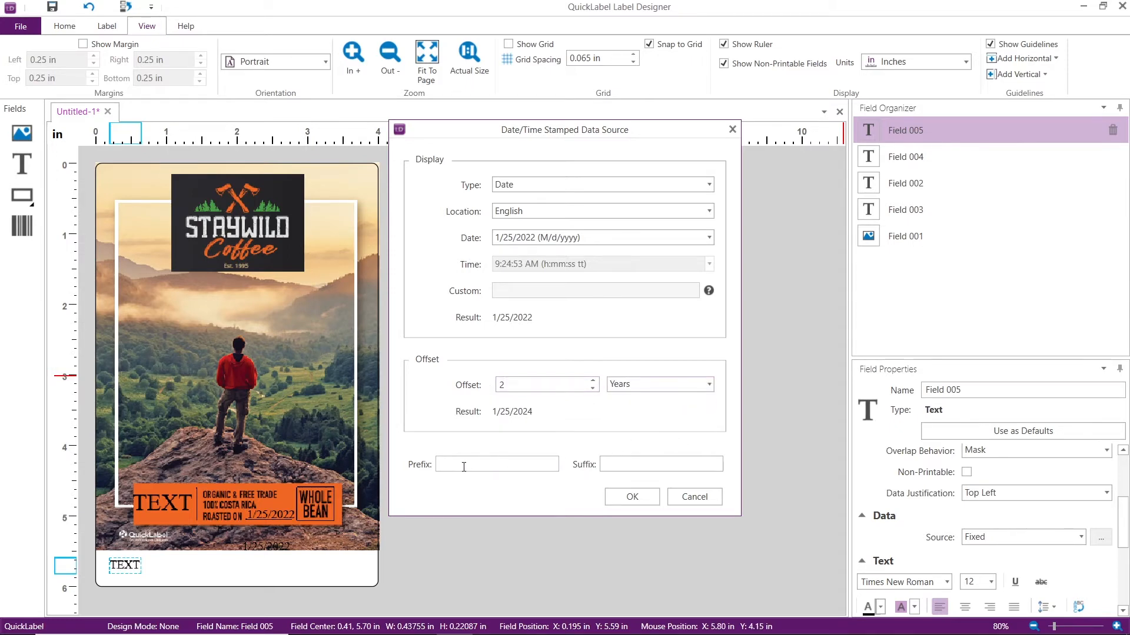
pyautogui.click(621, 462)
pyautogui.write('EXP:')
pyautogui.click(633, 498)
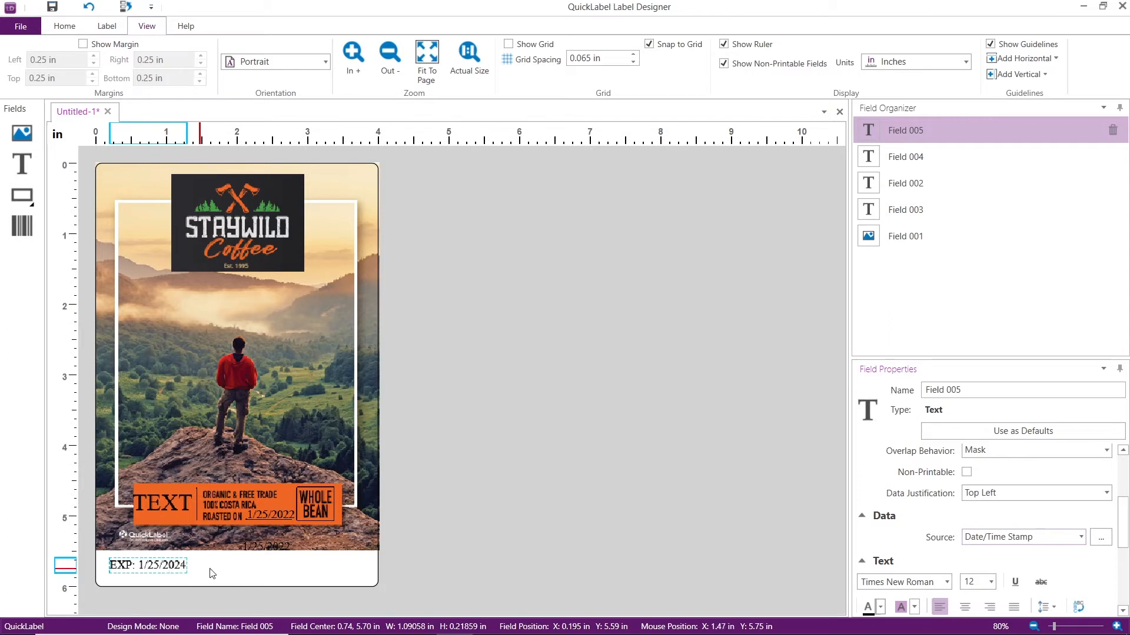
pyautogui.click(228, 571)
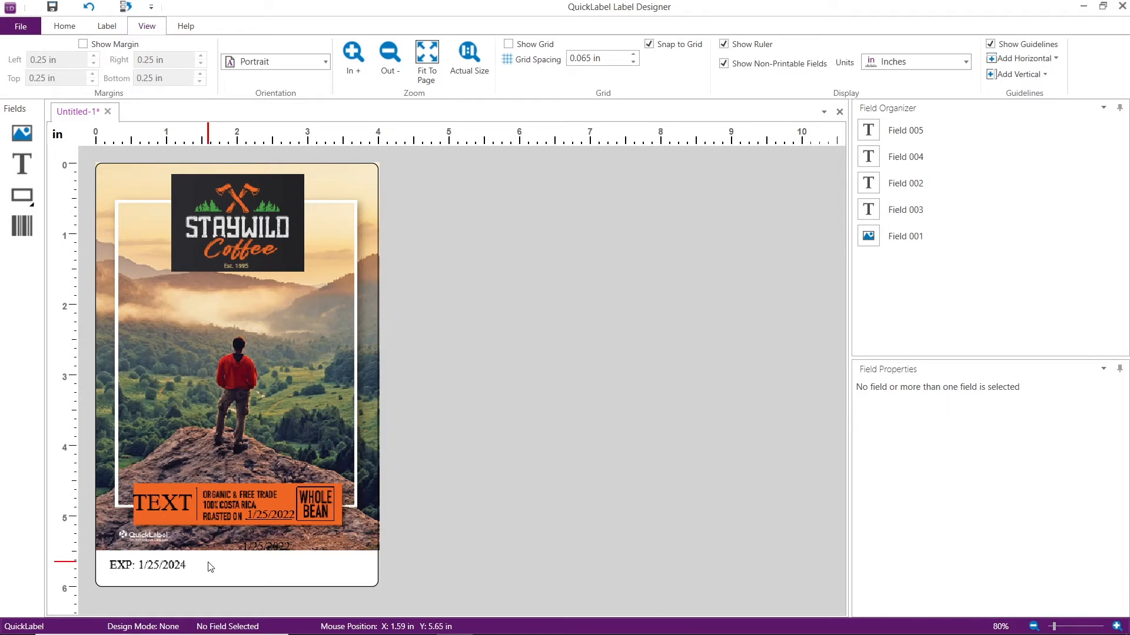
# Add a text field in the white strip, level with the EXP date at about X 2.925 in, Y 5.59 in
pyautogui.click(19, 162)
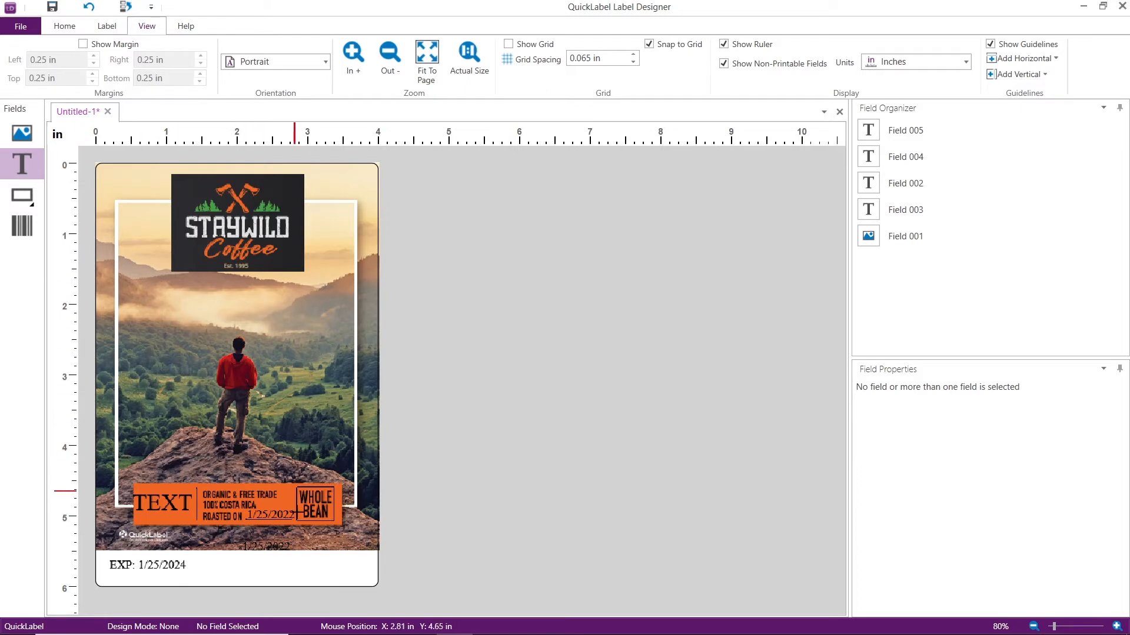
pyautogui.click(306, 572)
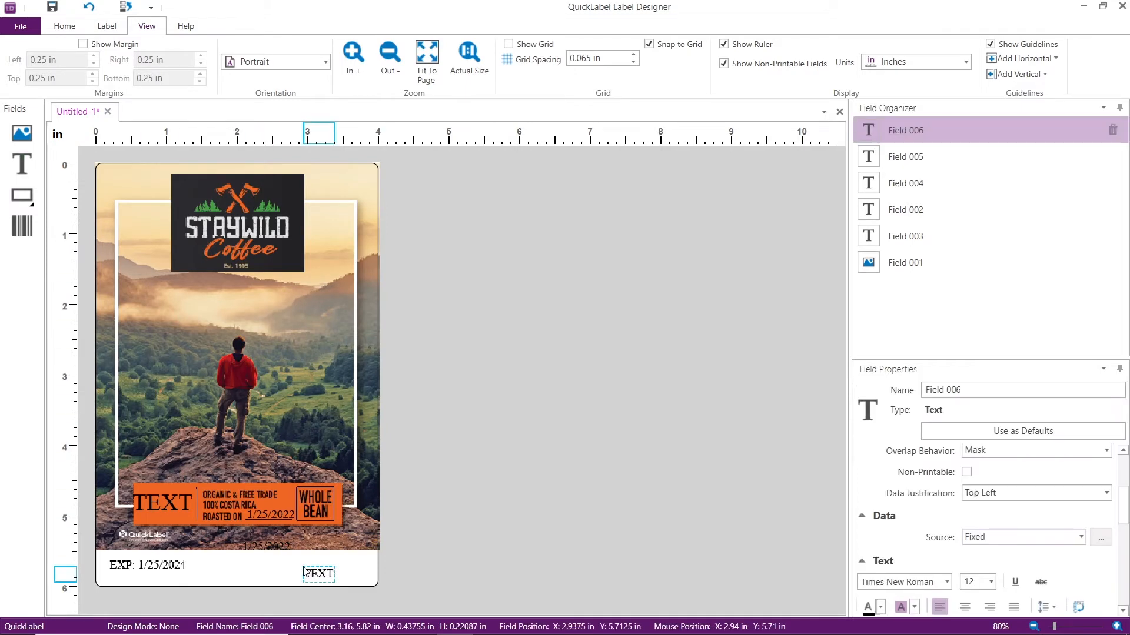
pyautogui.moveTo(314, 575); pyautogui.dragTo(316, 568)
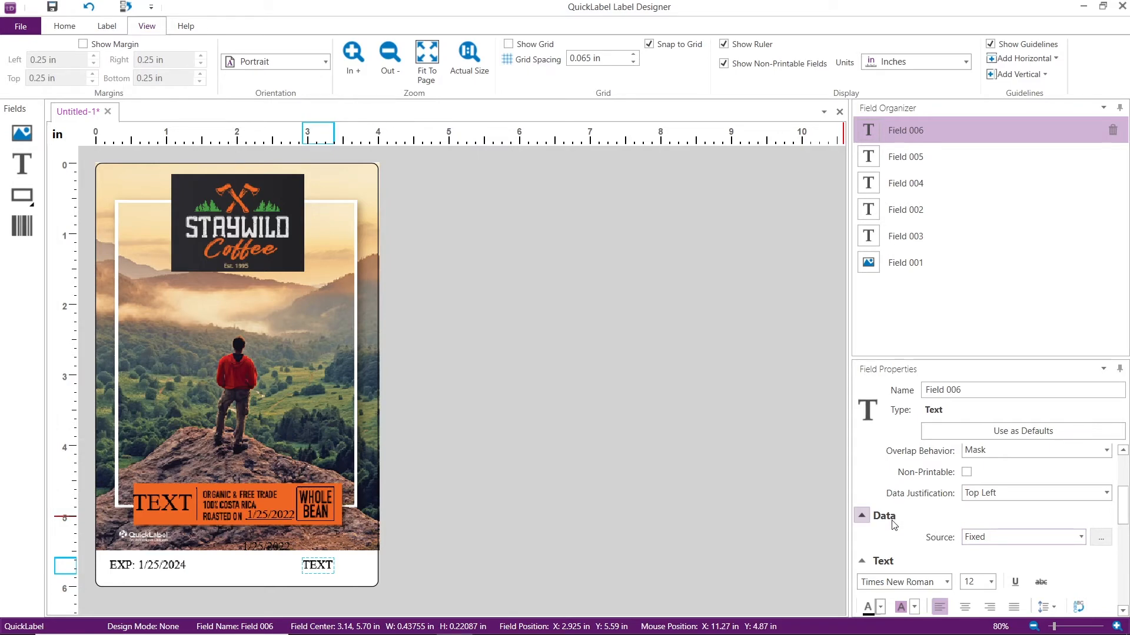
# Make the field a Basic counter starting at 1 with leading zeros suppressed, and move it near the label's right edge at about X 3.77 in
pyautogui.click(1080, 537)
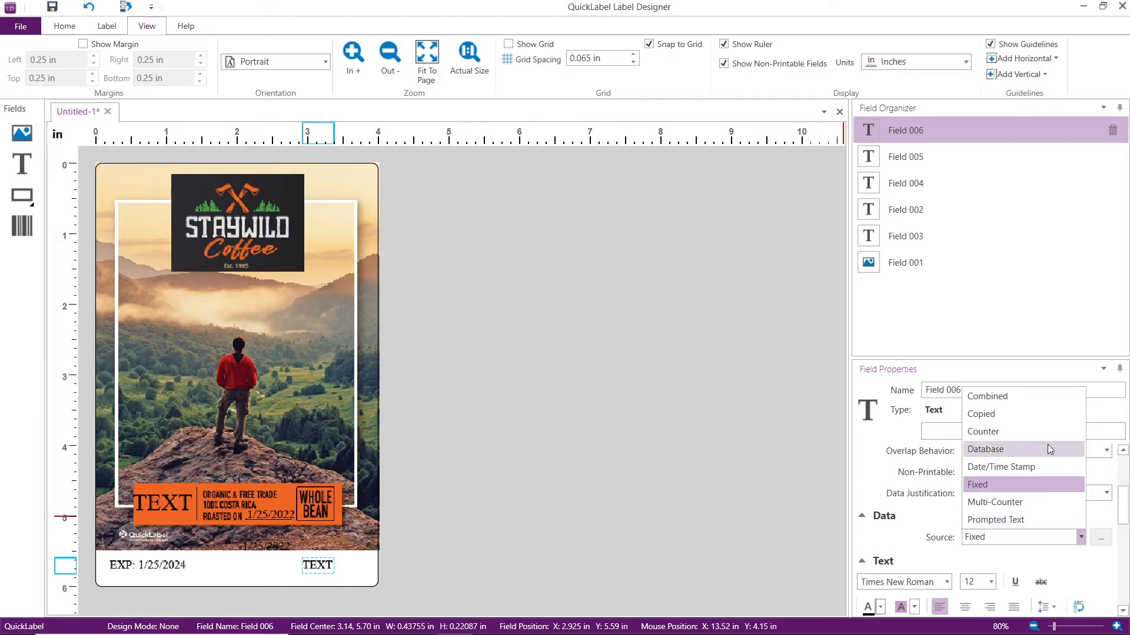
pyautogui.click(1049, 438)
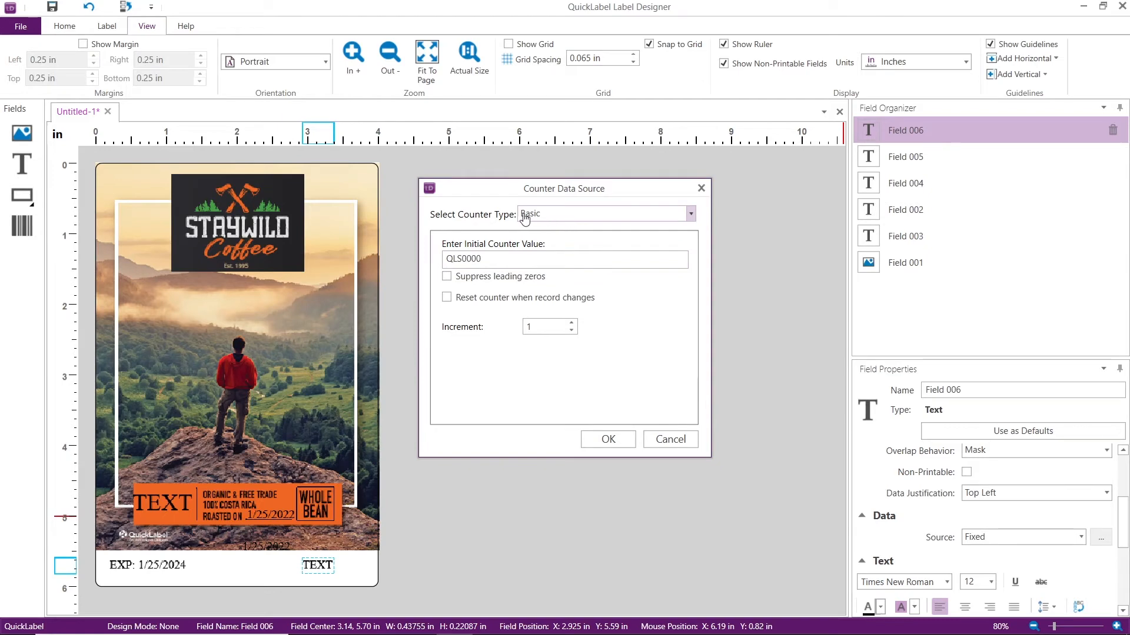
pyautogui.click(689, 217)
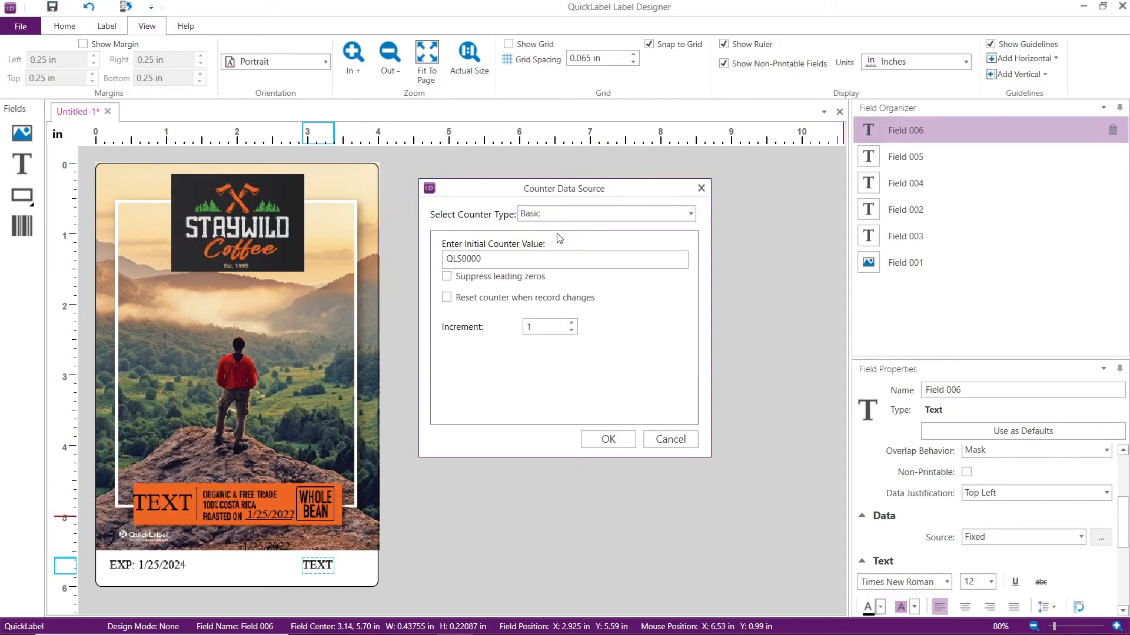
pyautogui.click(557, 233)
pyautogui.moveTo(487, 258); pyautogui.dragTo(442, 261)
pyautogui.write('0001')
pyautogui.click(447, 278)
pyautogui.click(625, 439)
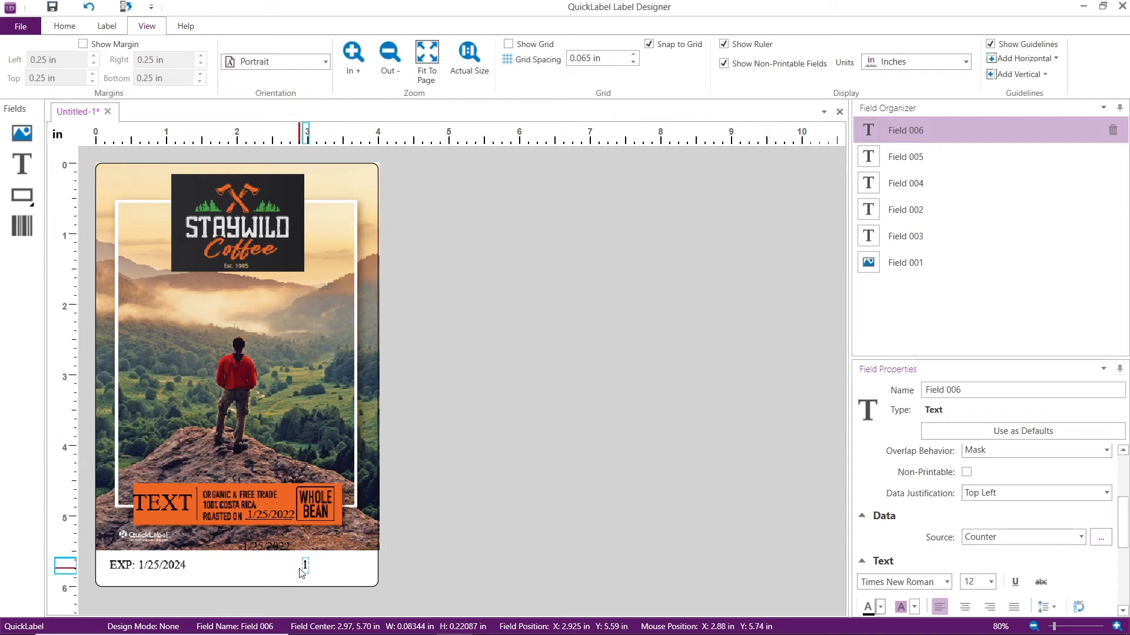
pyautogui.moveTo(302, 566); pyautogui.dragTo(365, 566)
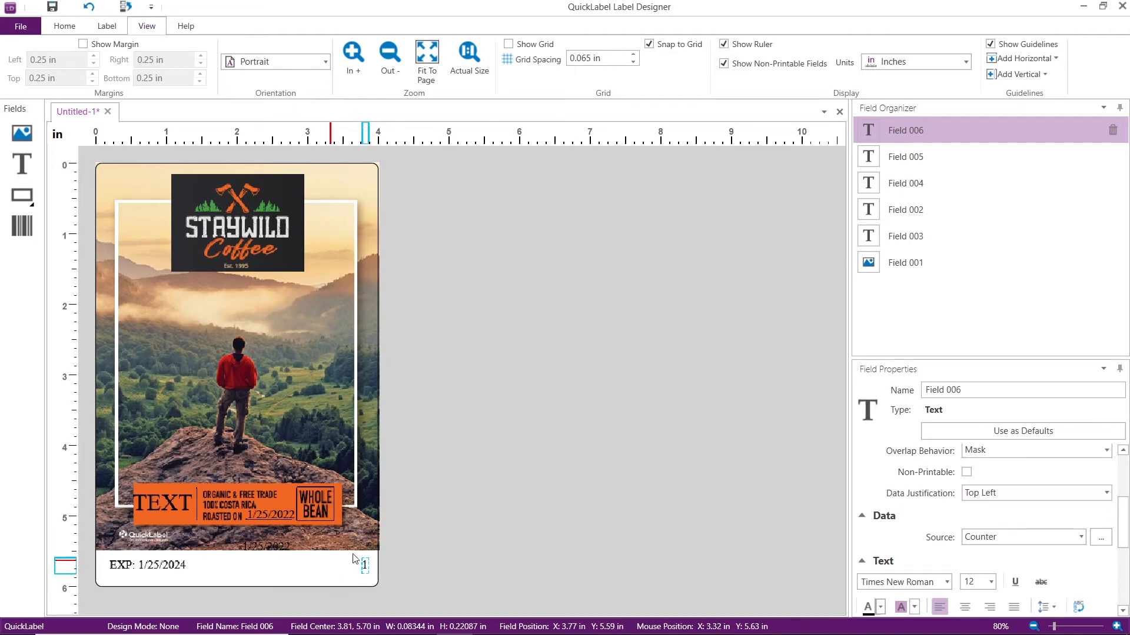
# Start printing the label and choose MEDIUM ROAST as the roast type in the variable data entry
pyautogui.click(20, 28)
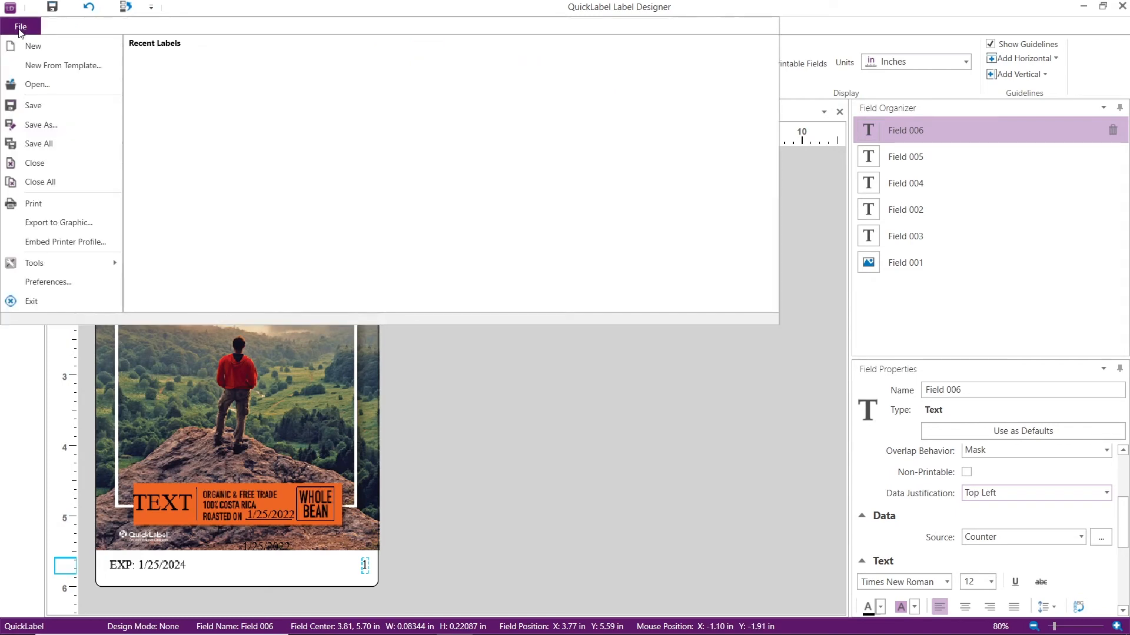
pyautogui.click(28, 206)
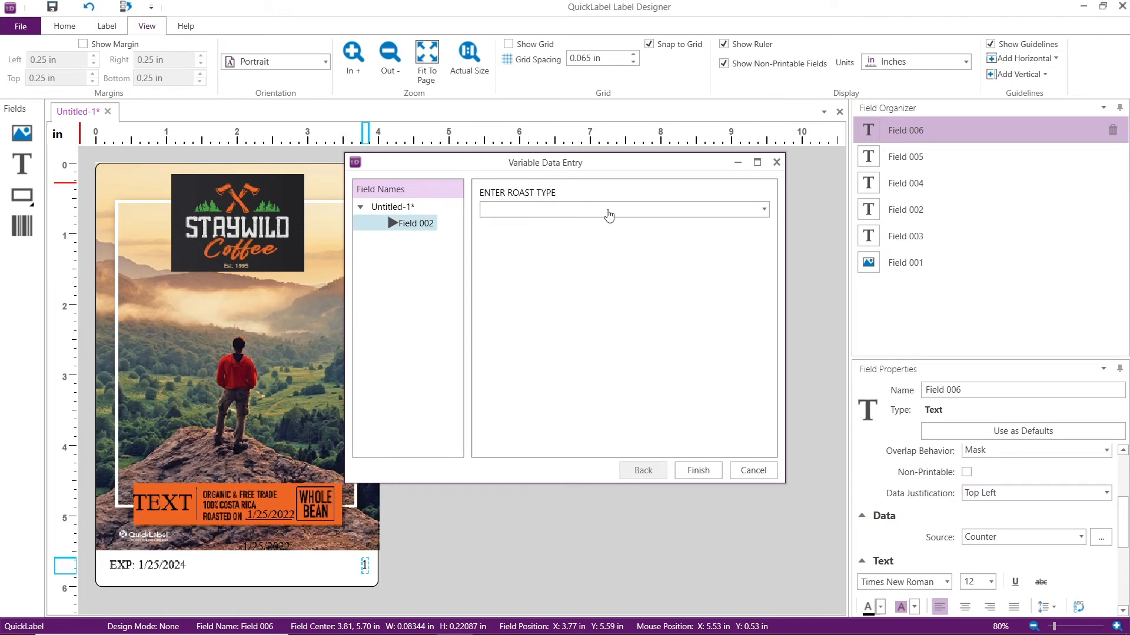
pyautogui.click(764, 210)
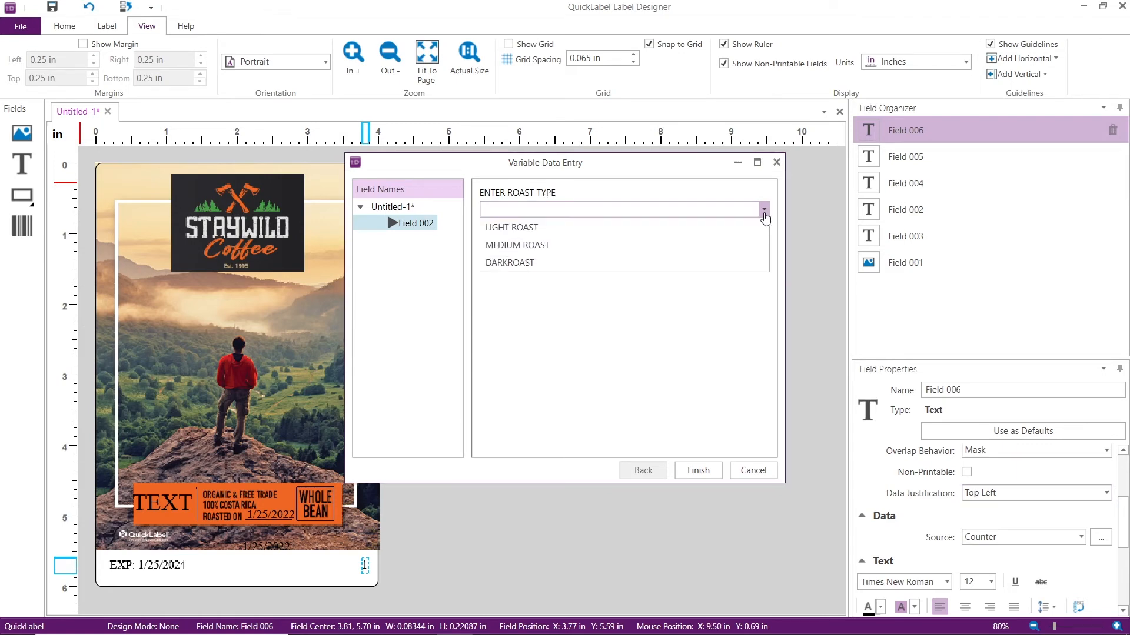
pyautogui.click(681, 241)
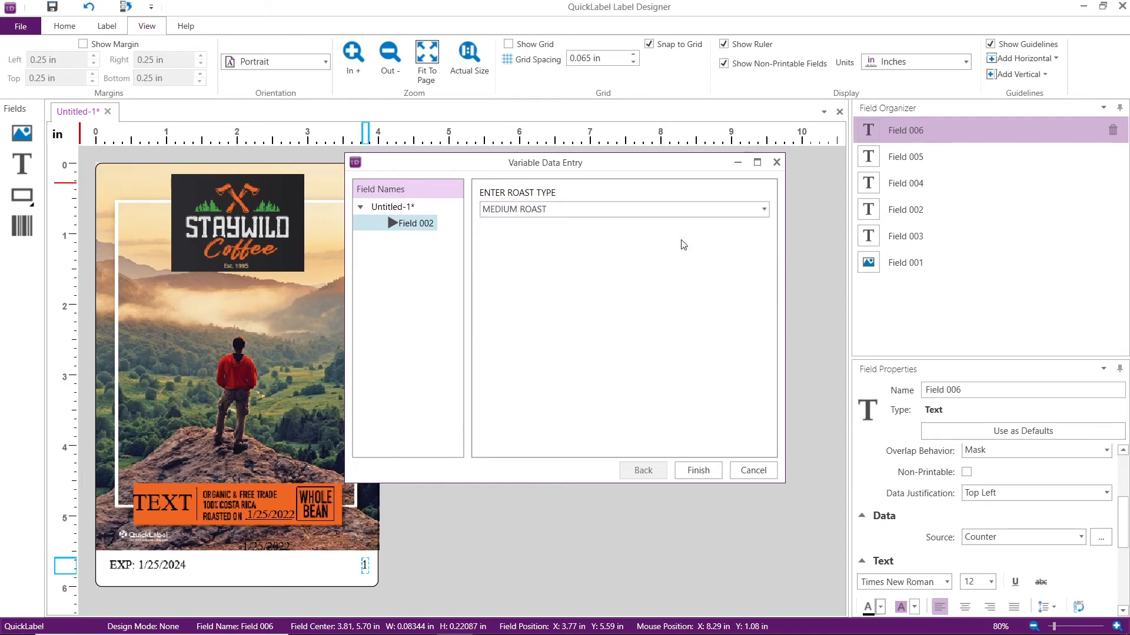
pyautogui.click(698, 470)
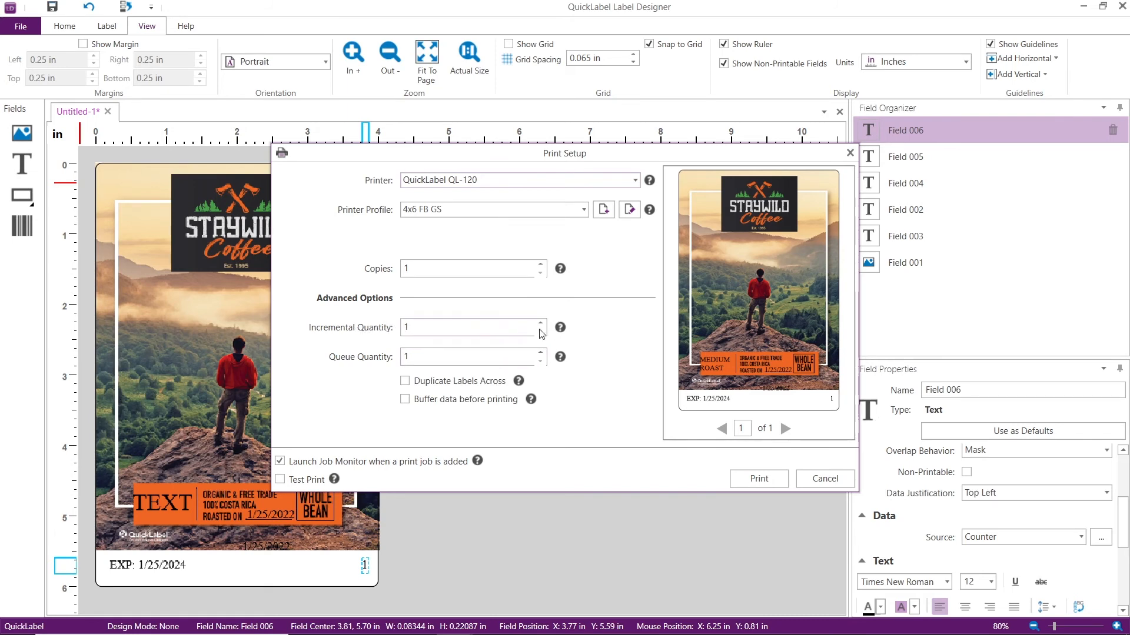
# Set the print job's incremental quantity to 10 and page through the preview to label 4
pyautogui.click(405, 328)
pyautogui.write('0')
pyautogui.press('Tab')
pyautogui.click(786, 424)
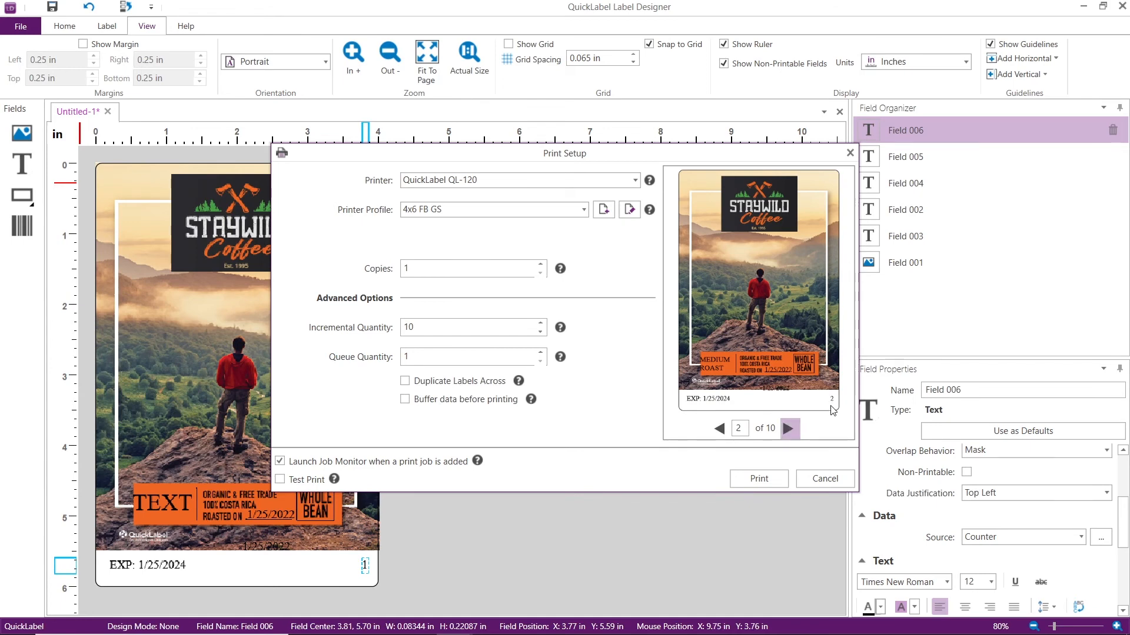
pyautogui.click(789, 428)
pyautogui.click(791, 429)
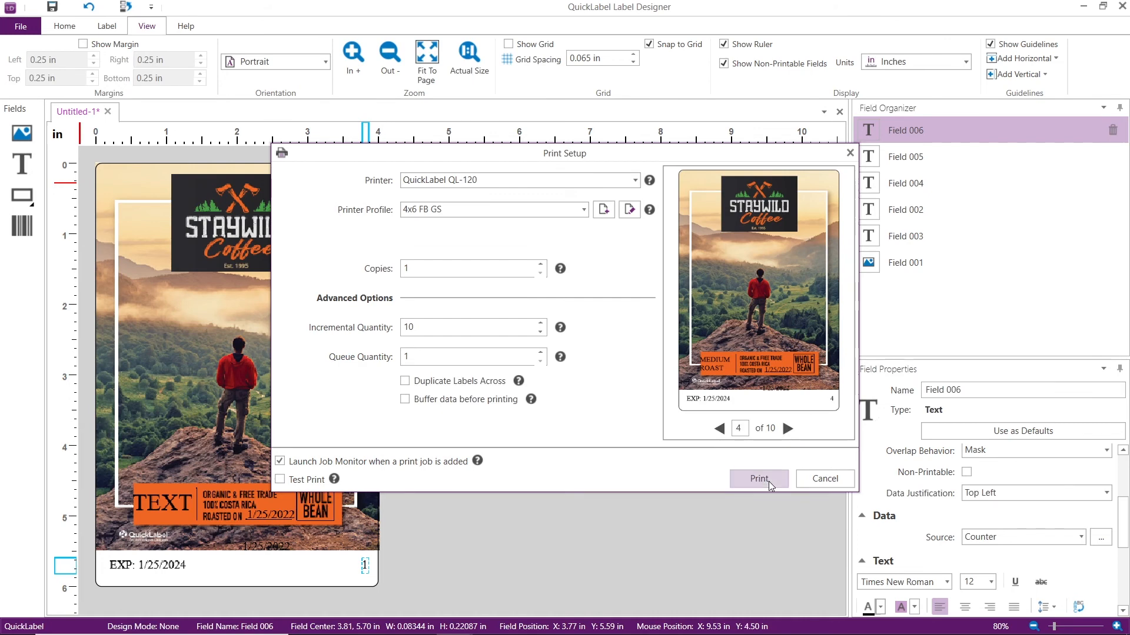